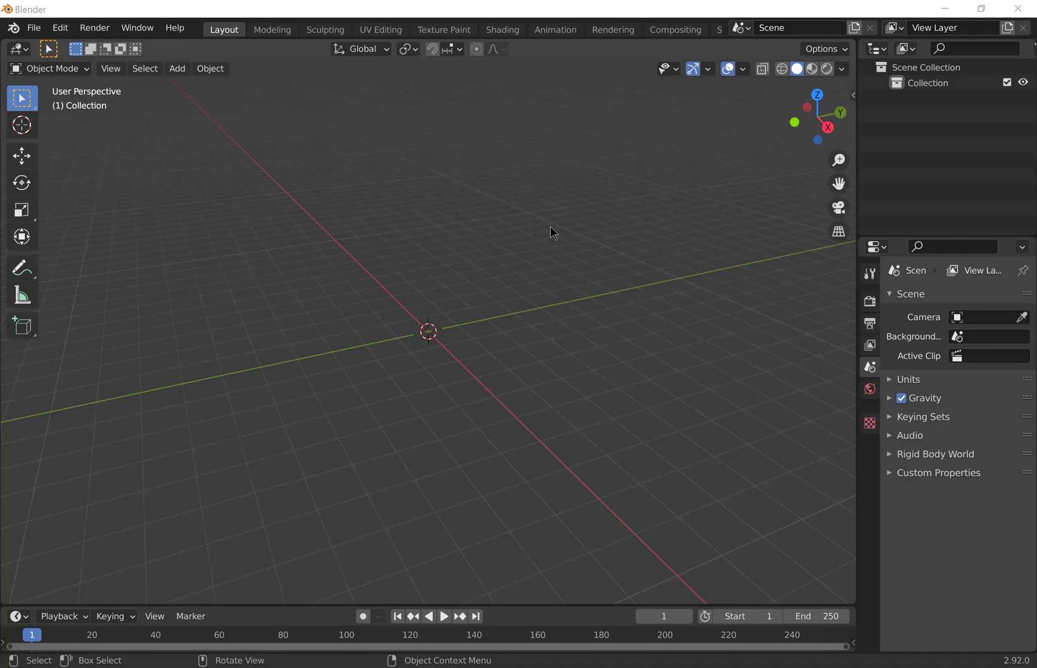
Step: Add a cylinder with 5 vertices at the origin
key(shift+a)
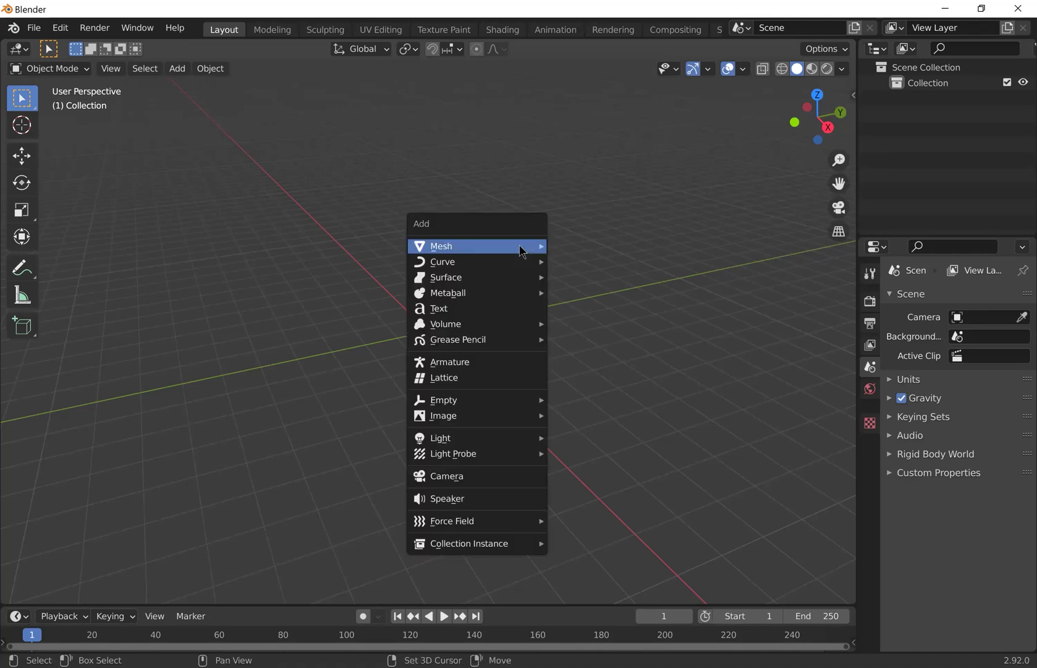
mouse_move(548, 246)
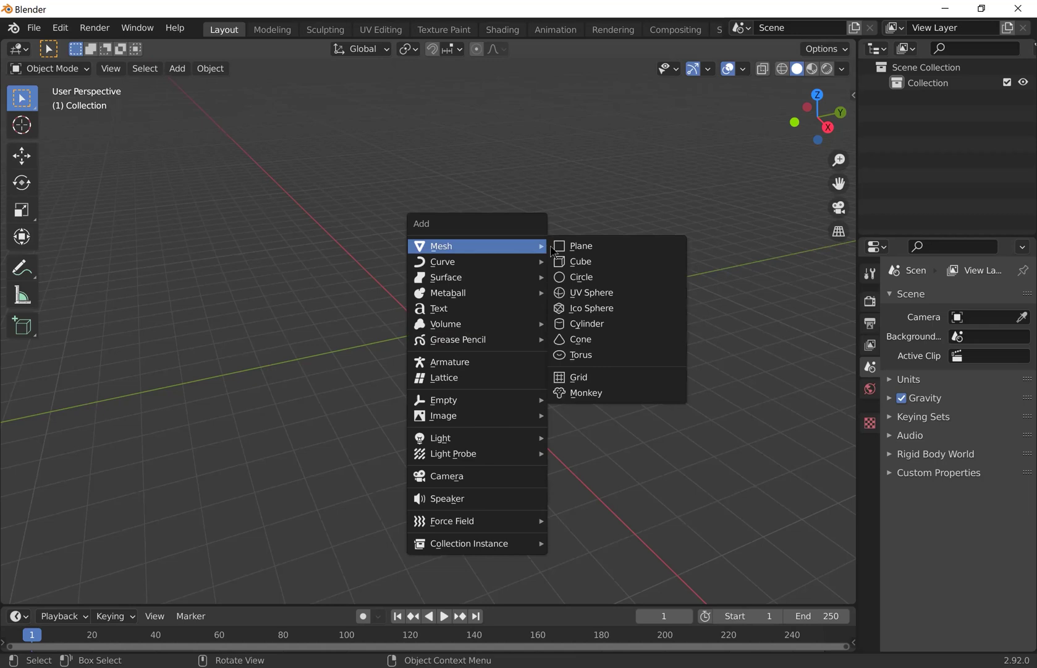
click(587, 323)
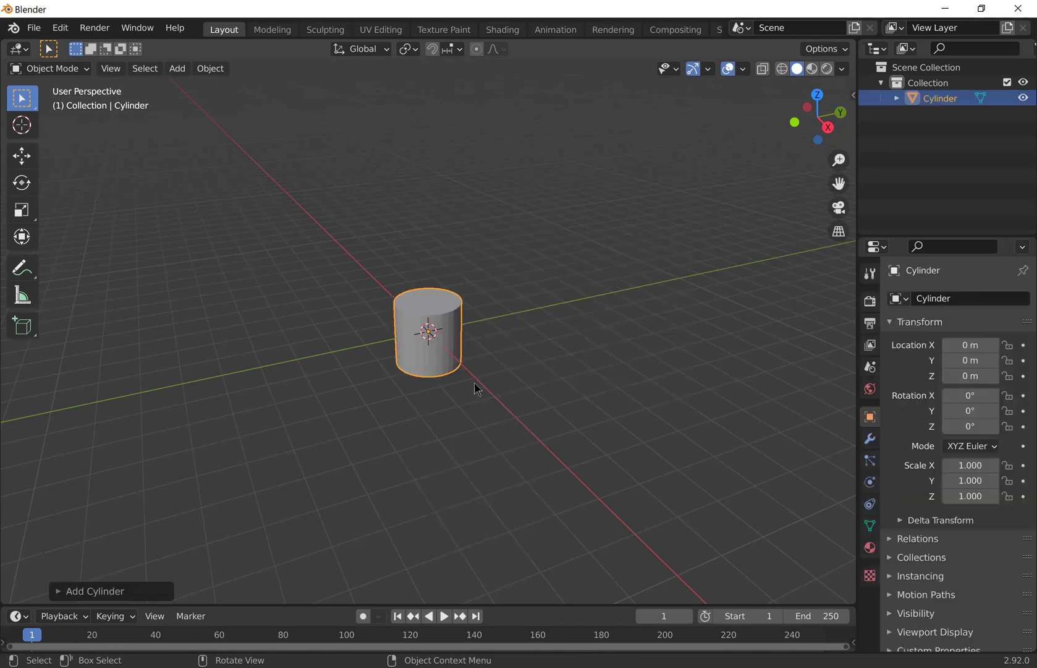
click(66, 592)
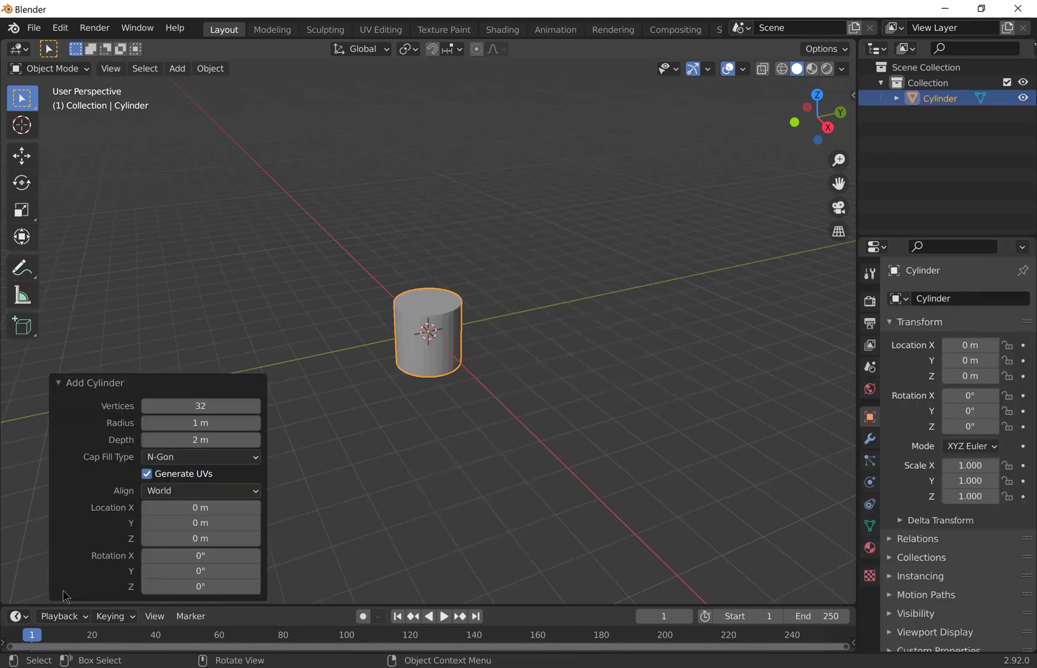
click(203, 406)
text(5)
key(Return)
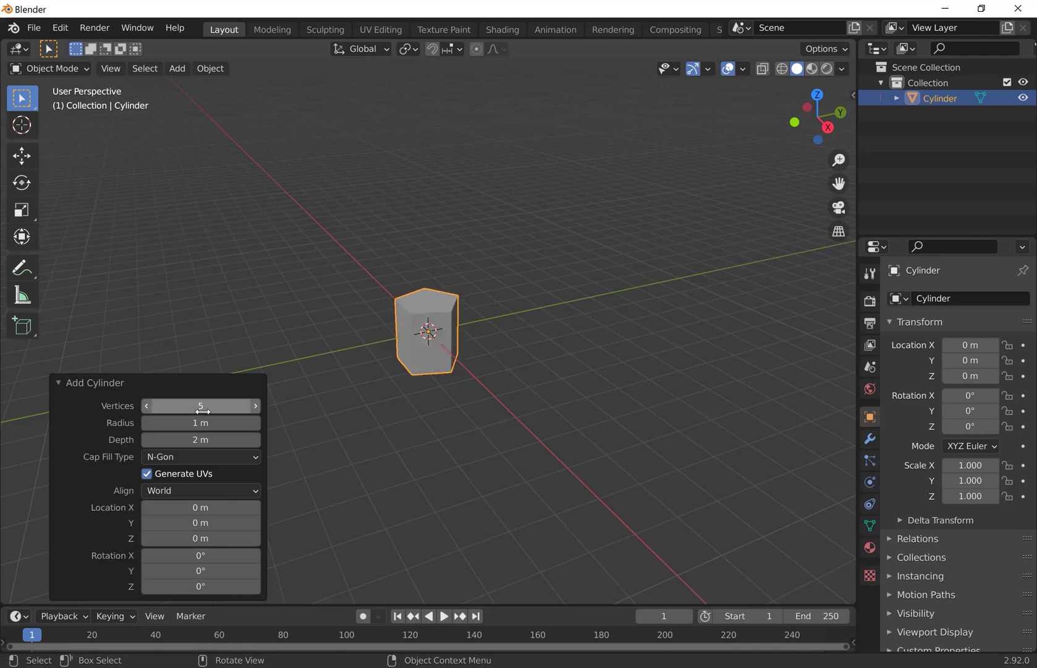
click(65, 384)
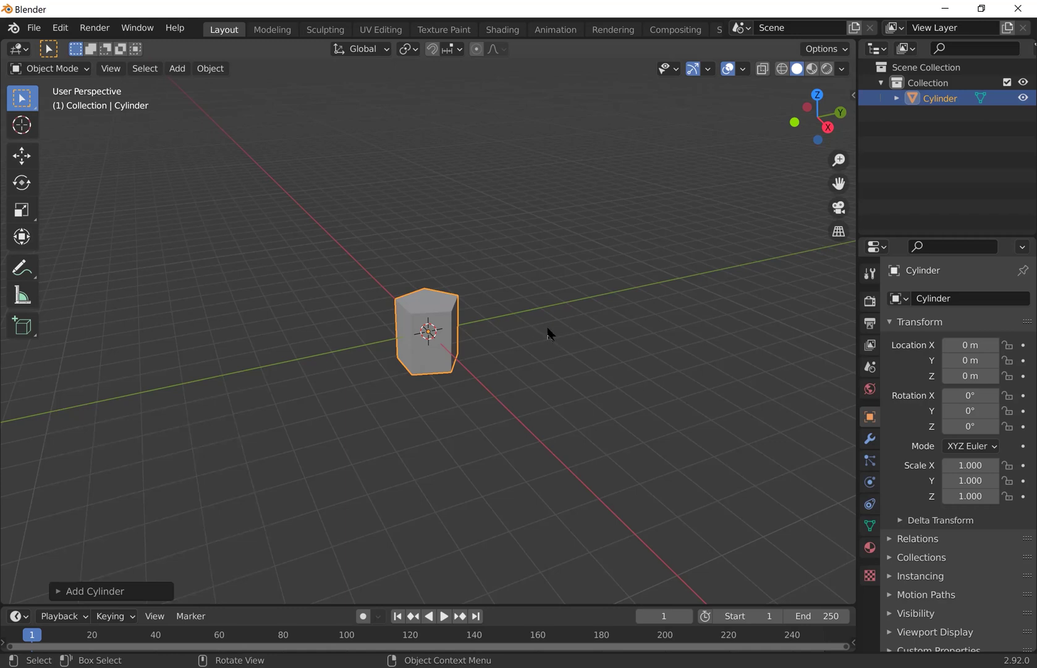
Step: Stretch the prism along Z to a scale of 2.081
key(s)
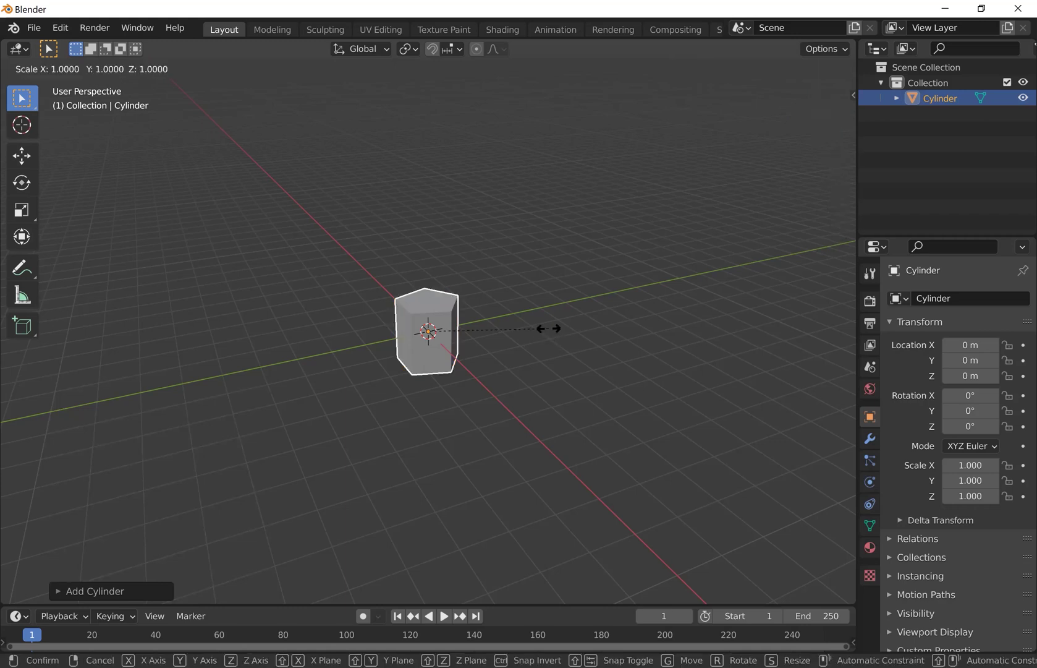
key(z)
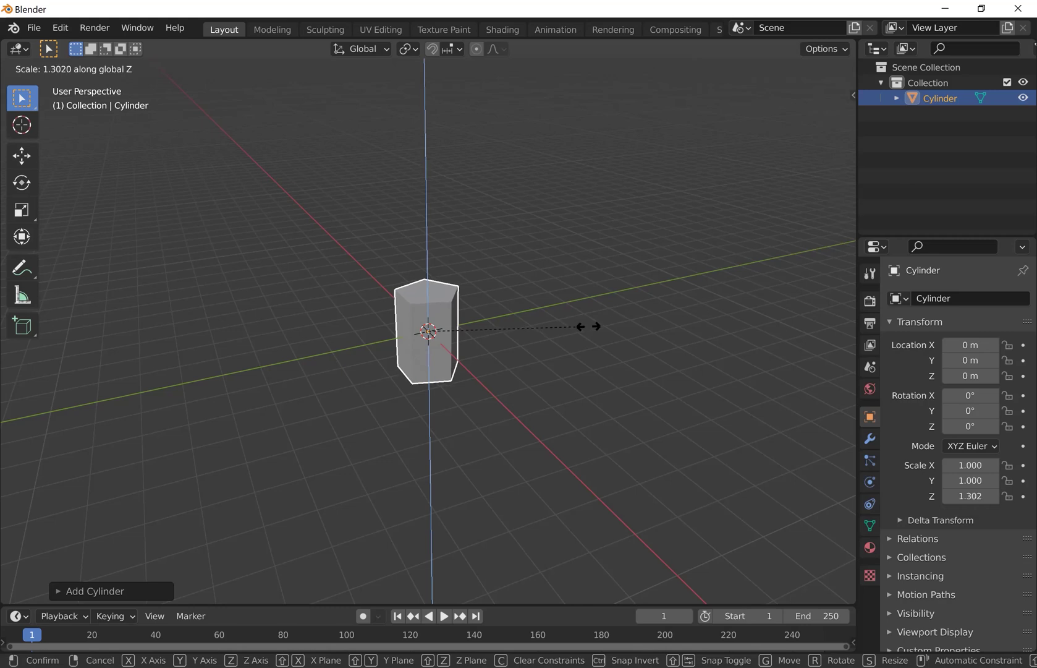
click(680, 322)
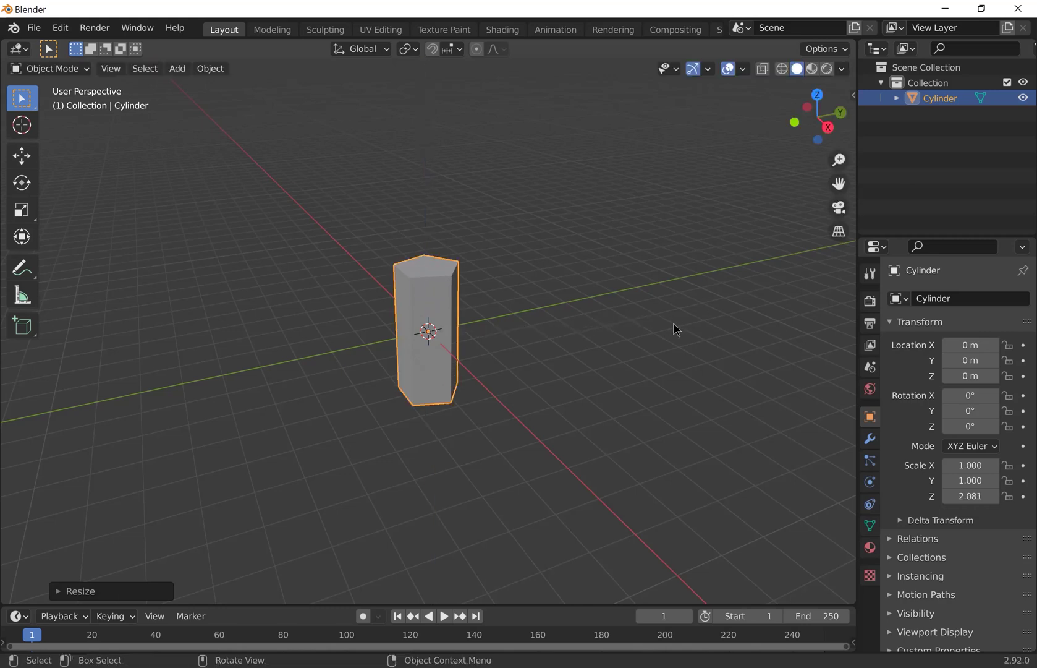
click(542, 282)
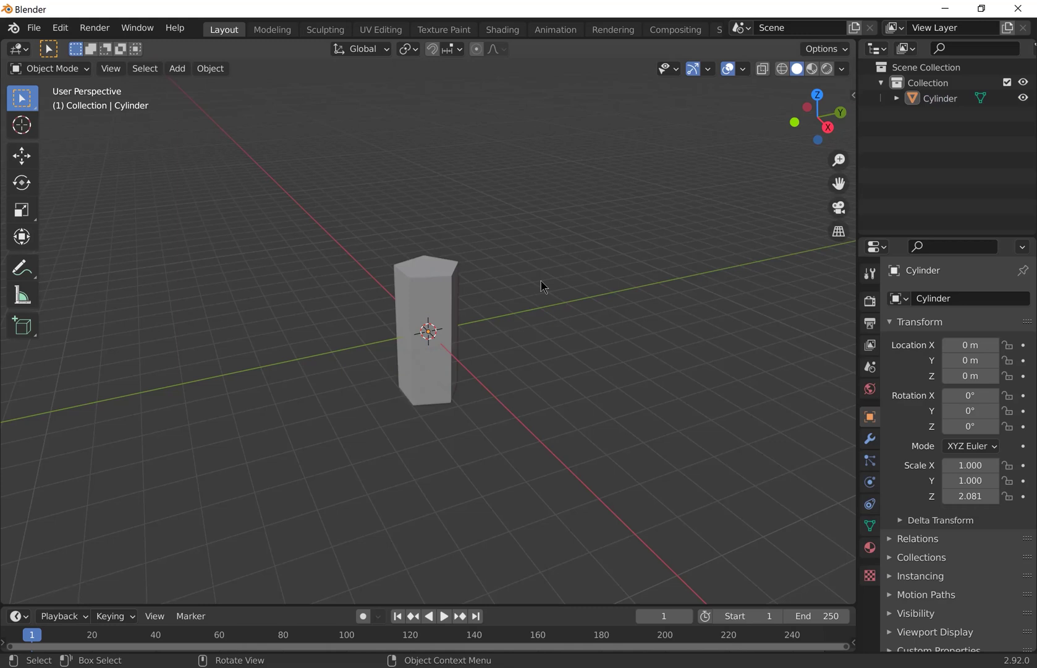
Step: Add a cone with 5 vertices
key(shift+a)
mouse_move(541, 282)
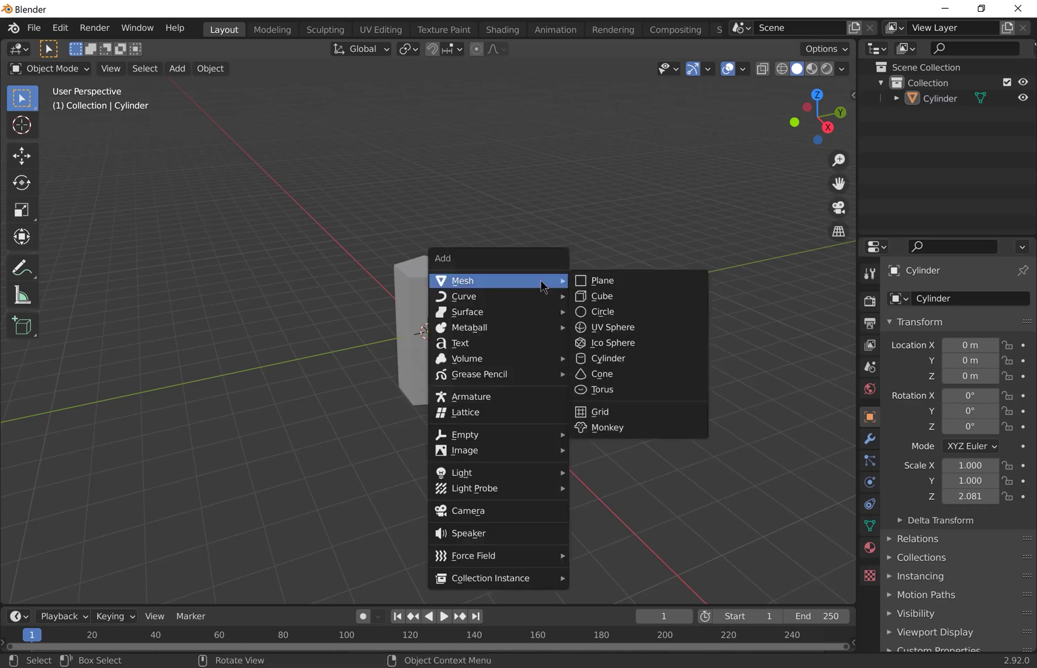
click(603, 375)
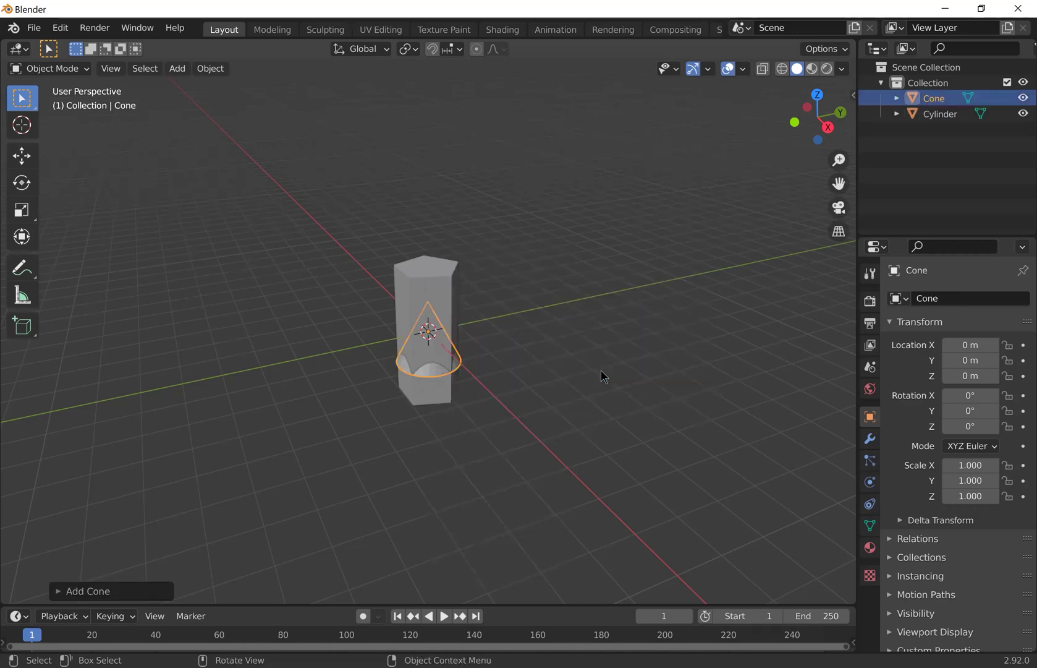
click(58, 590)
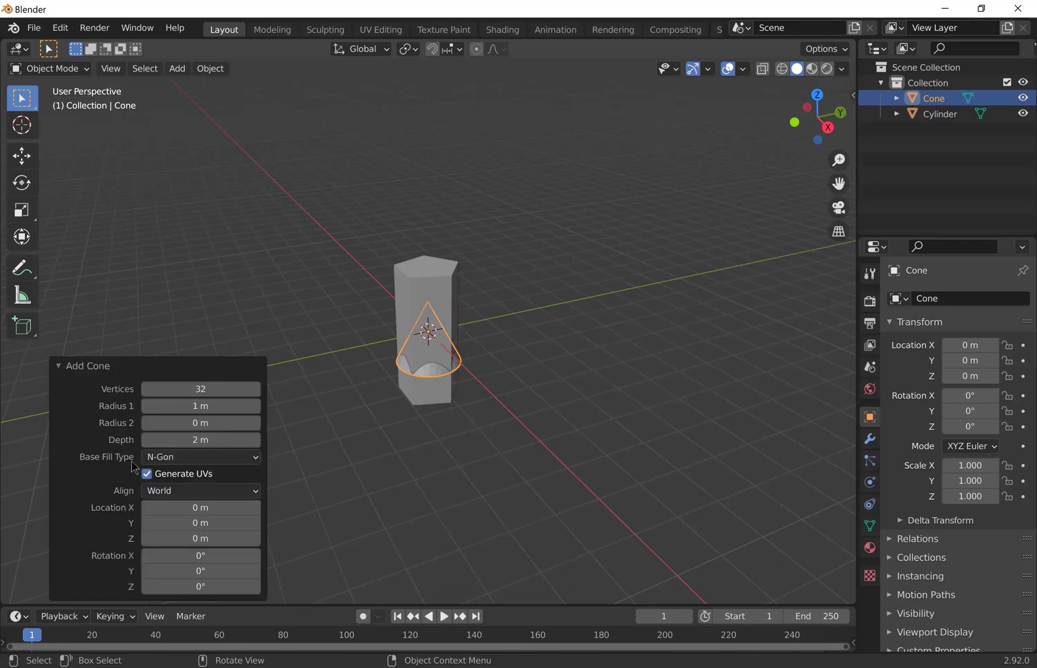
click(191, 388)
text(5)
key(Return)
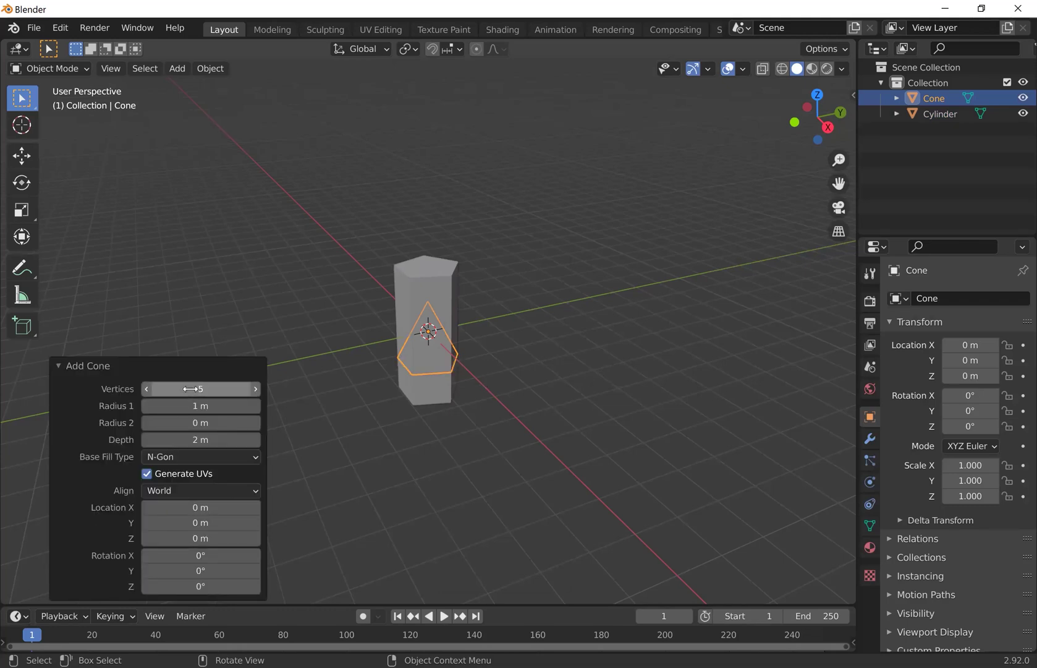
click(58, 365)
Step: Raise the cone about 3.6 m along Z and begin flattening it vertically
key(g)
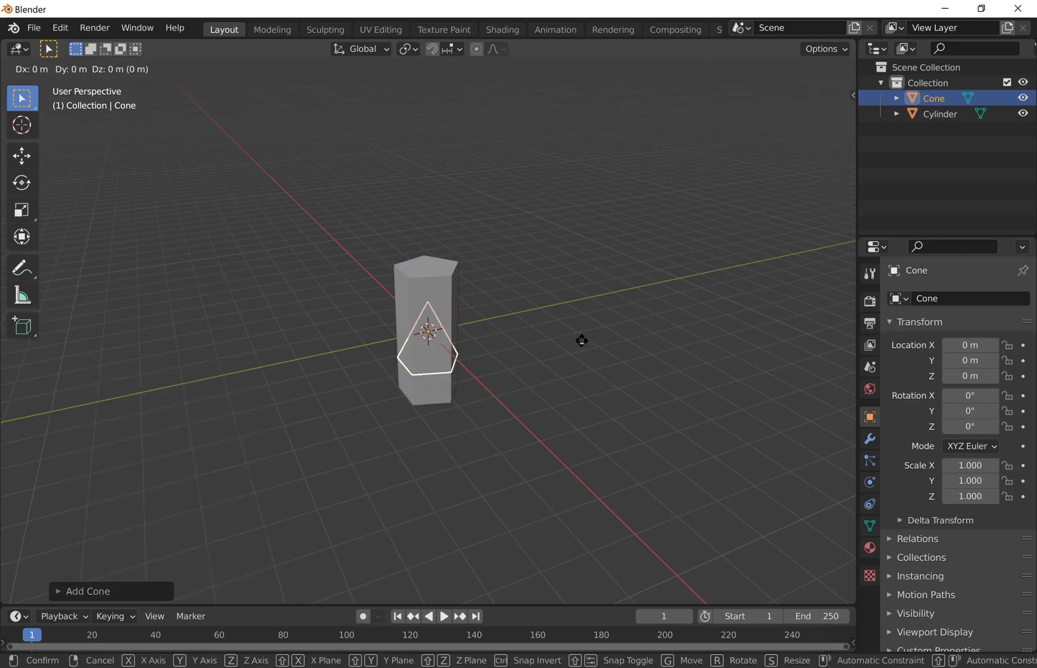
key(z)
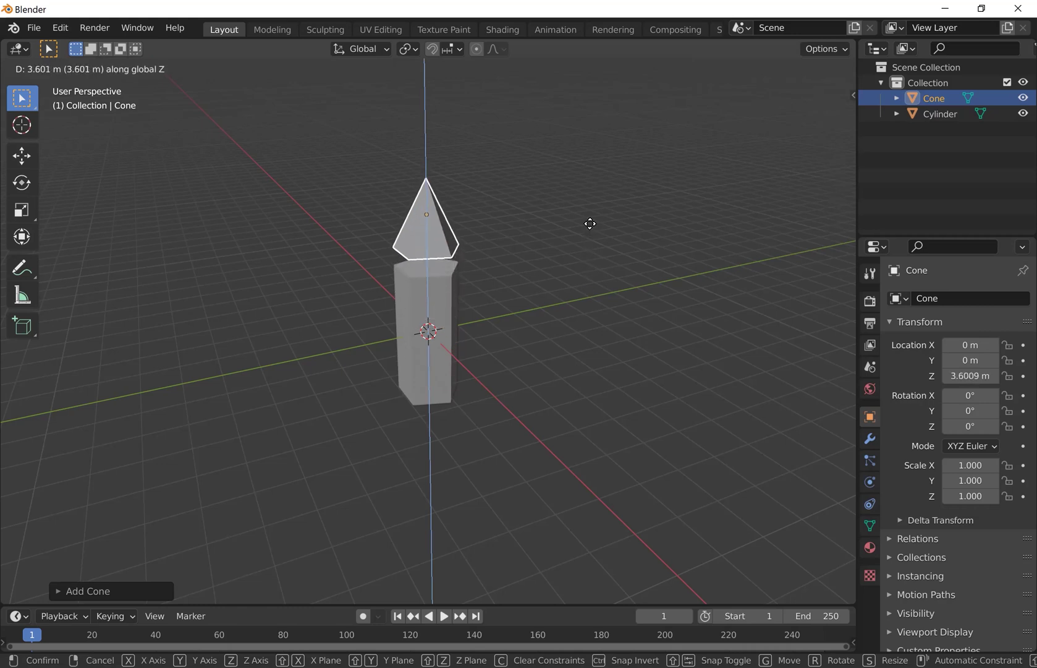
click(592, 229)
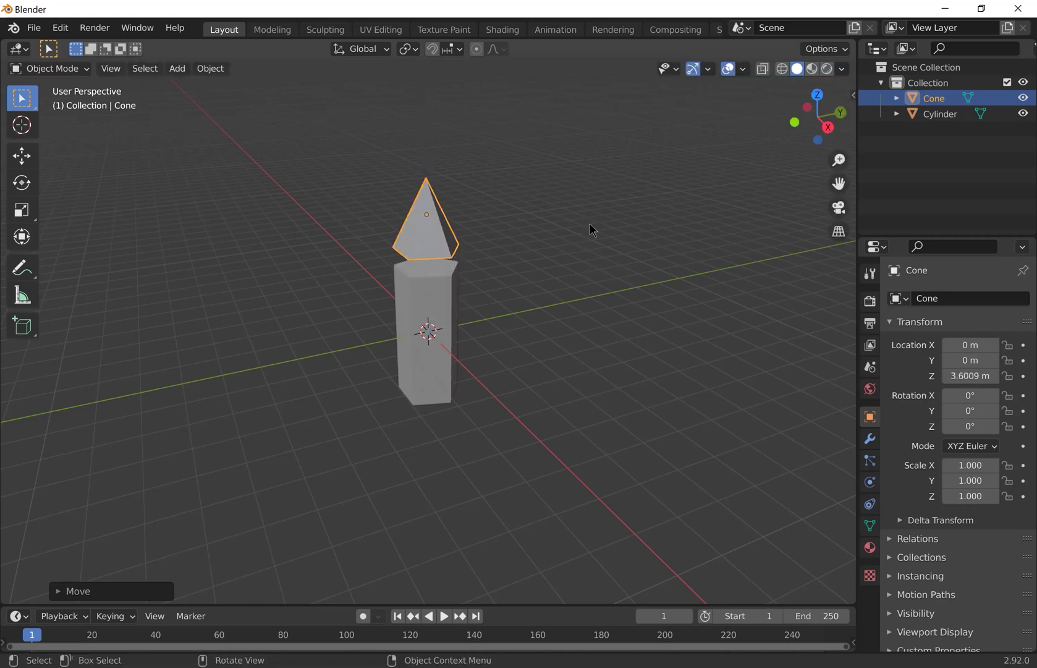
key(s)
key(z)
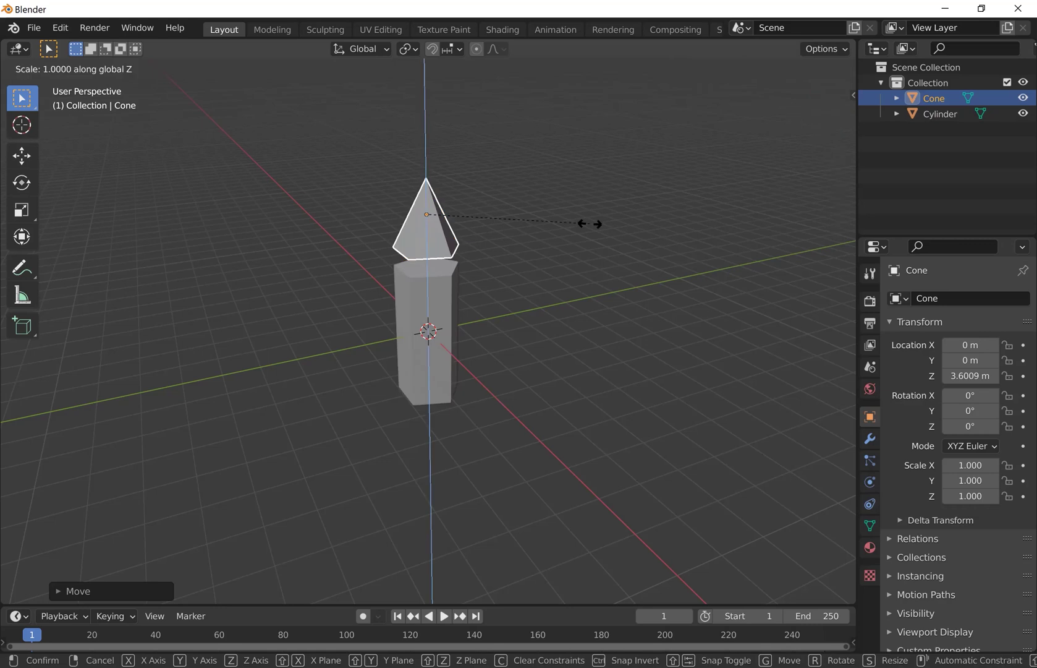
Step: Flatten the cone to 0.595 in Z and lower it onto the prism top at Z 2.6706 m
click(525, 212)
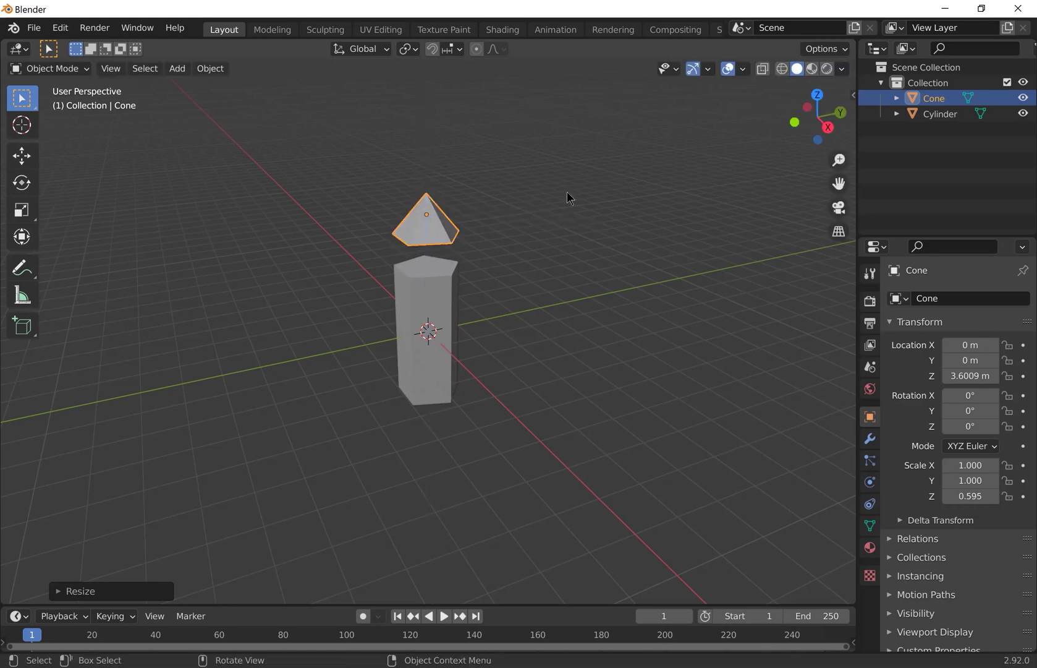
click(827, 128)
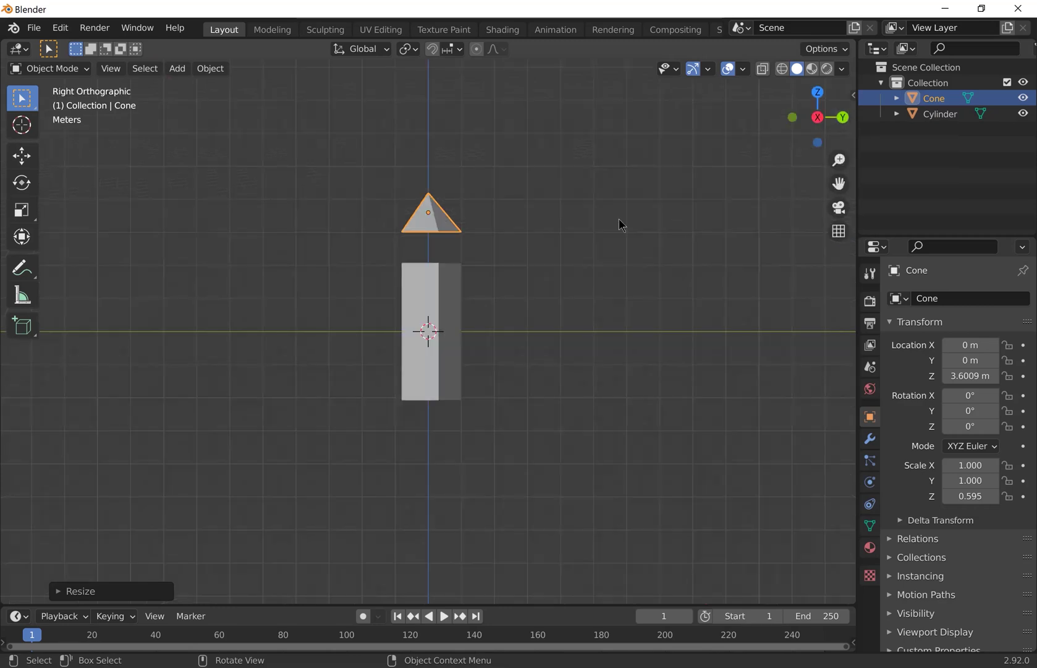
key(g)
key(z)
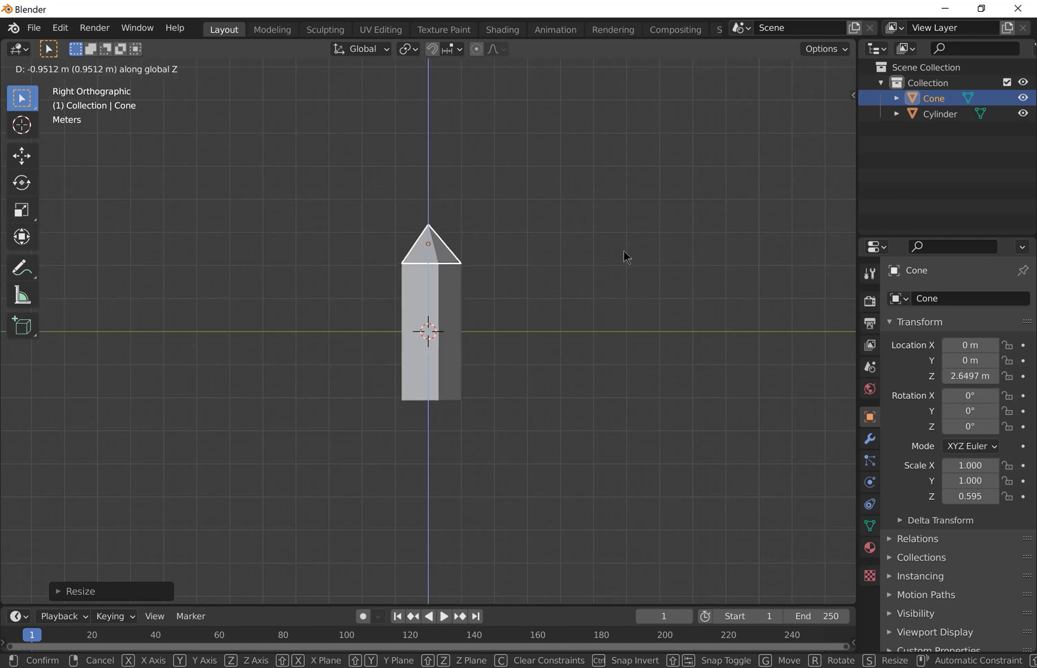
click(625, 252)
click(607, 260)
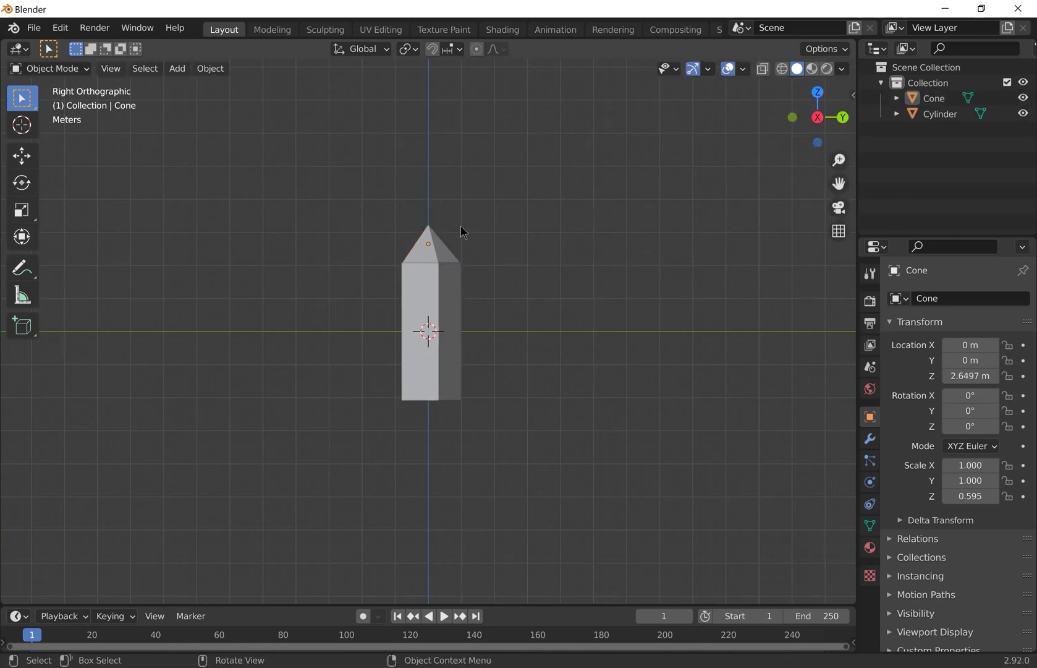
click(429, 244)
key(g)
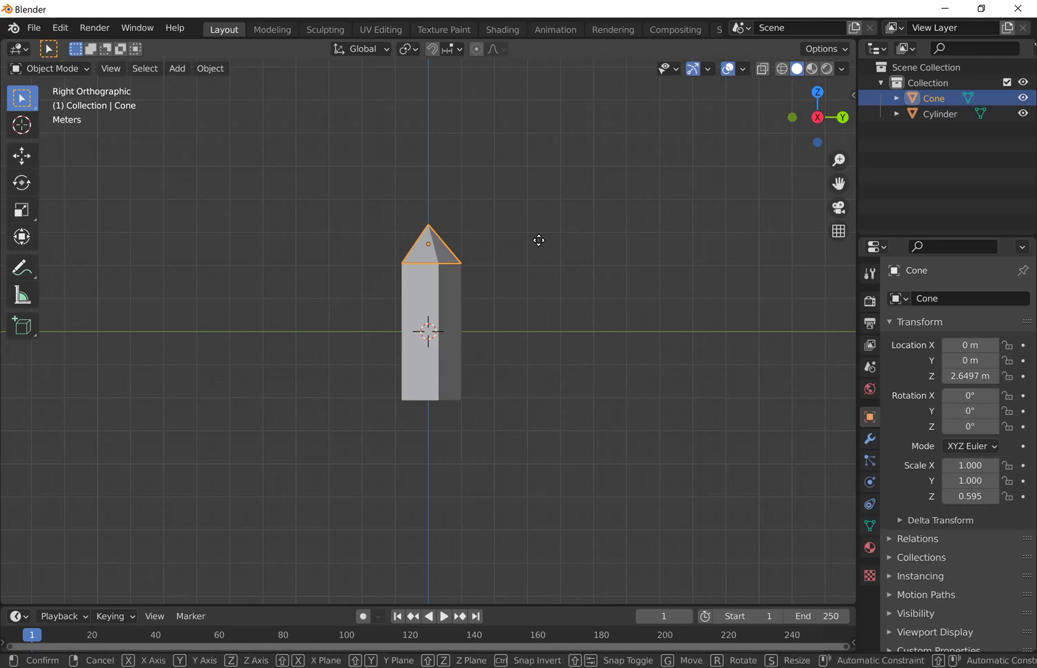
key(z)
click(542, 239)
Step: Box-select the prism and cone and join them into one object named Cone
click(569, 288)
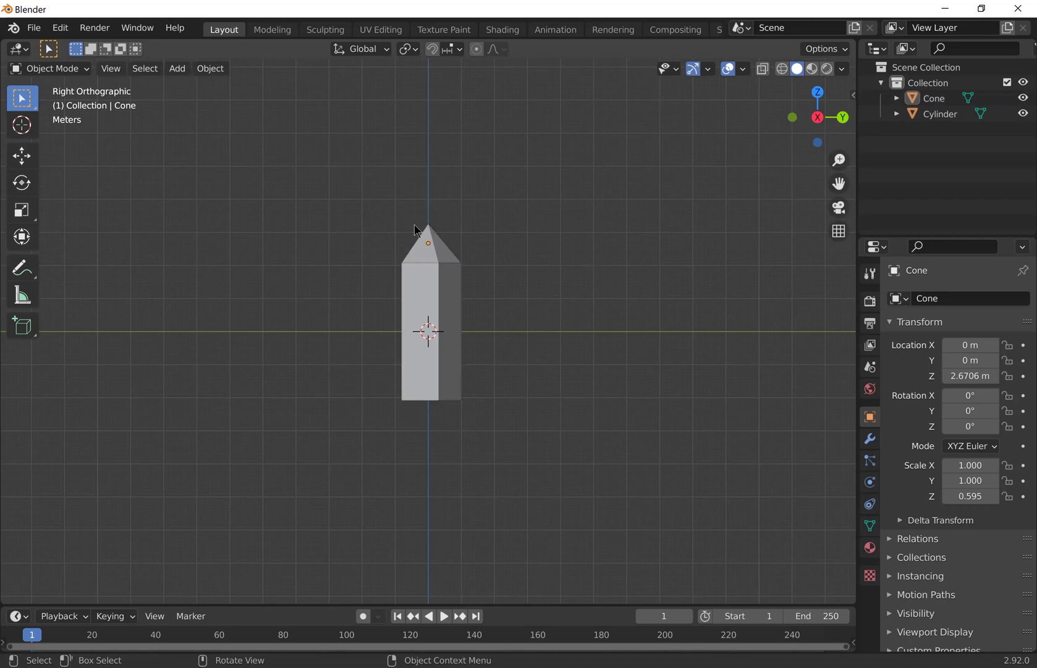
drag(373, 229, 521, 345)
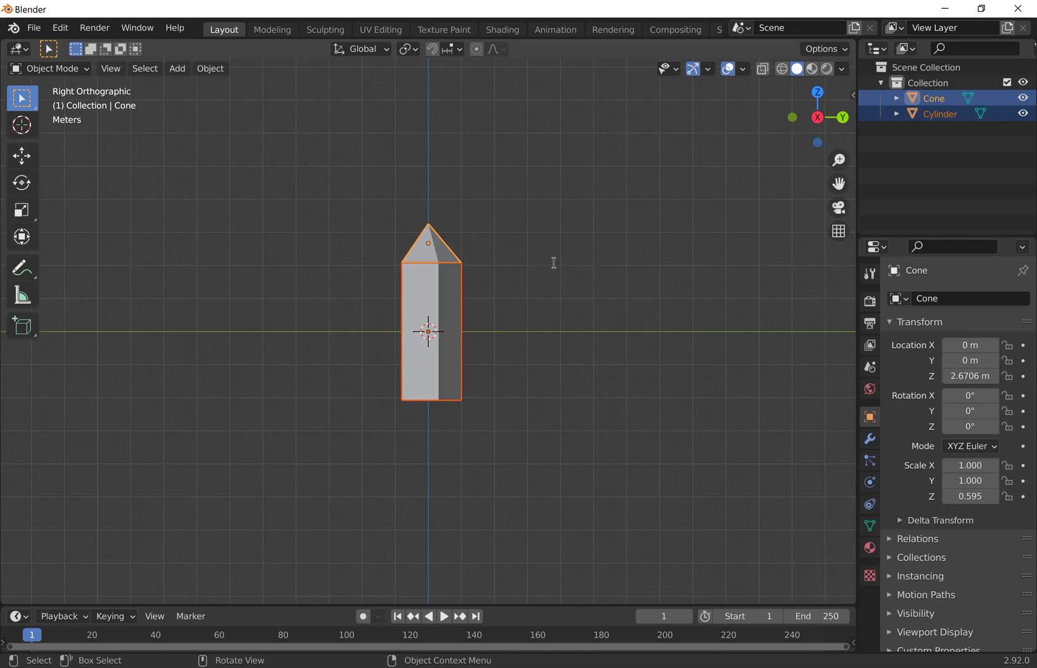
key(F3)
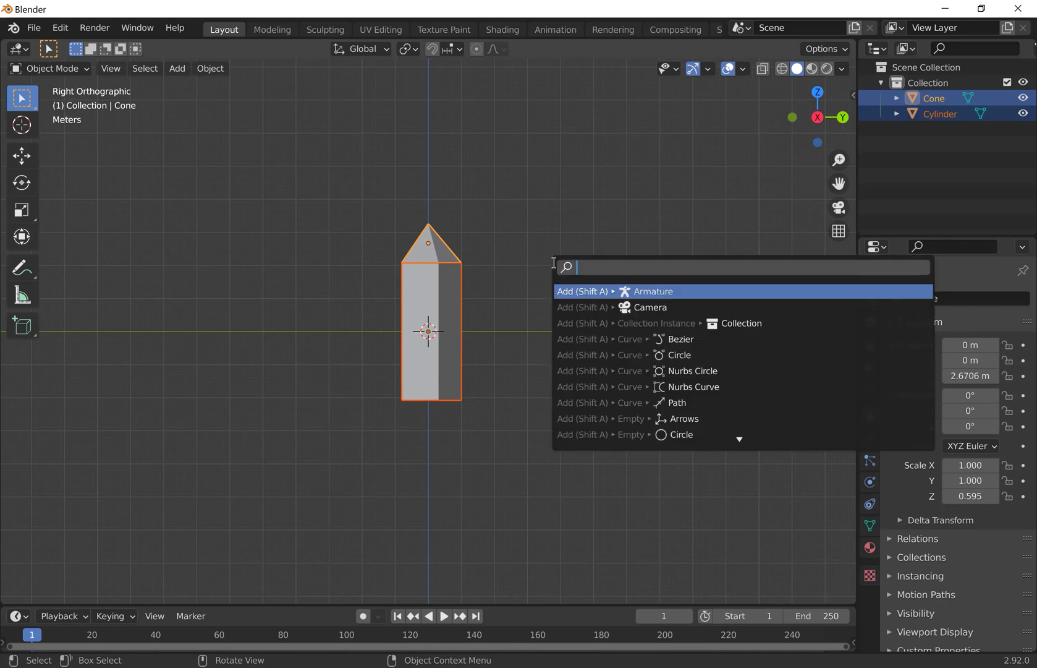
text(join)
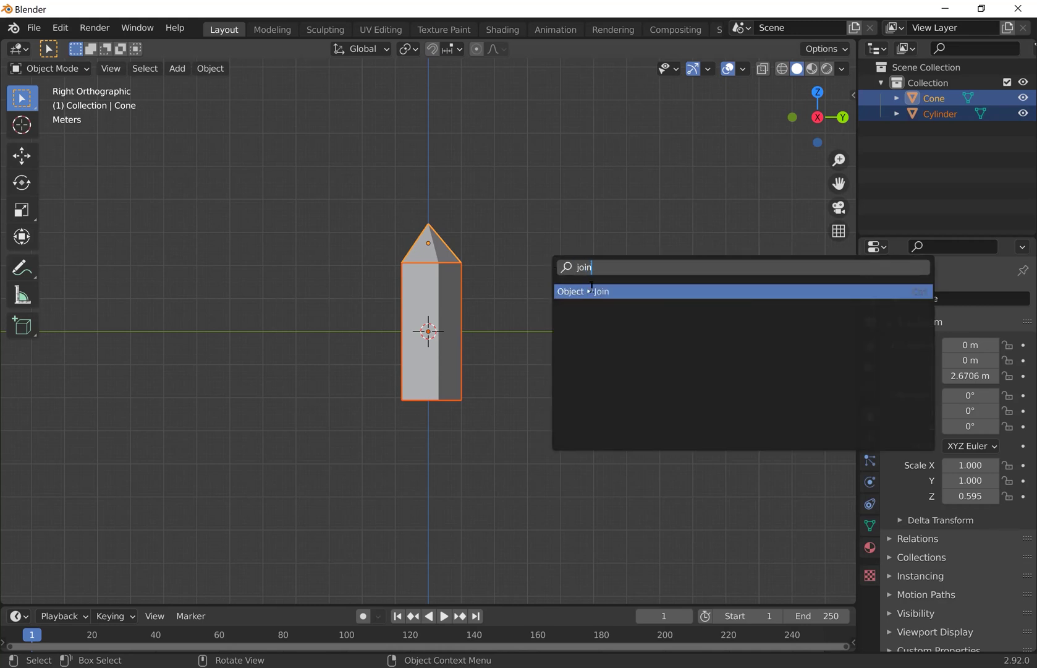
click(597, 291)
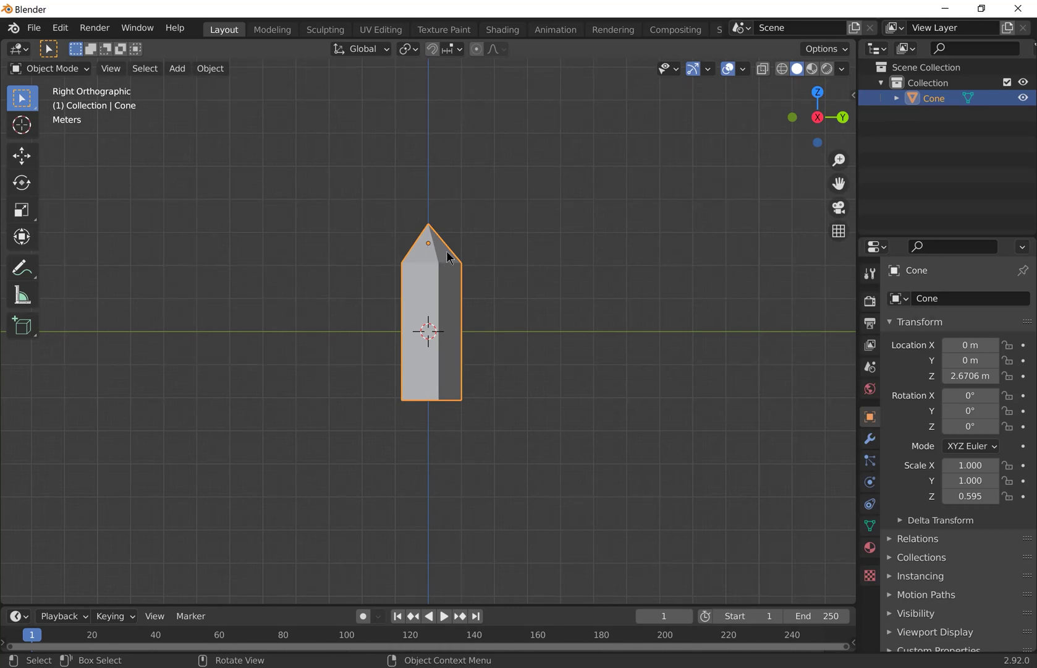
Step: Enter Edit Mode on the crystal and shift one vertical edge loop along Z
click(68, 70)
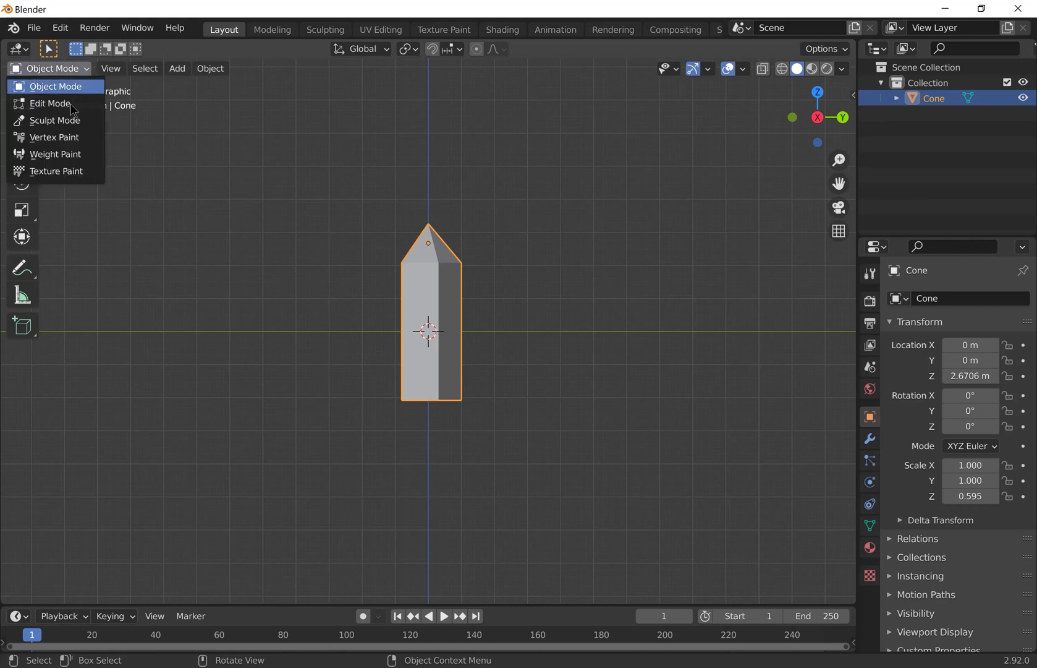
key(Tab)
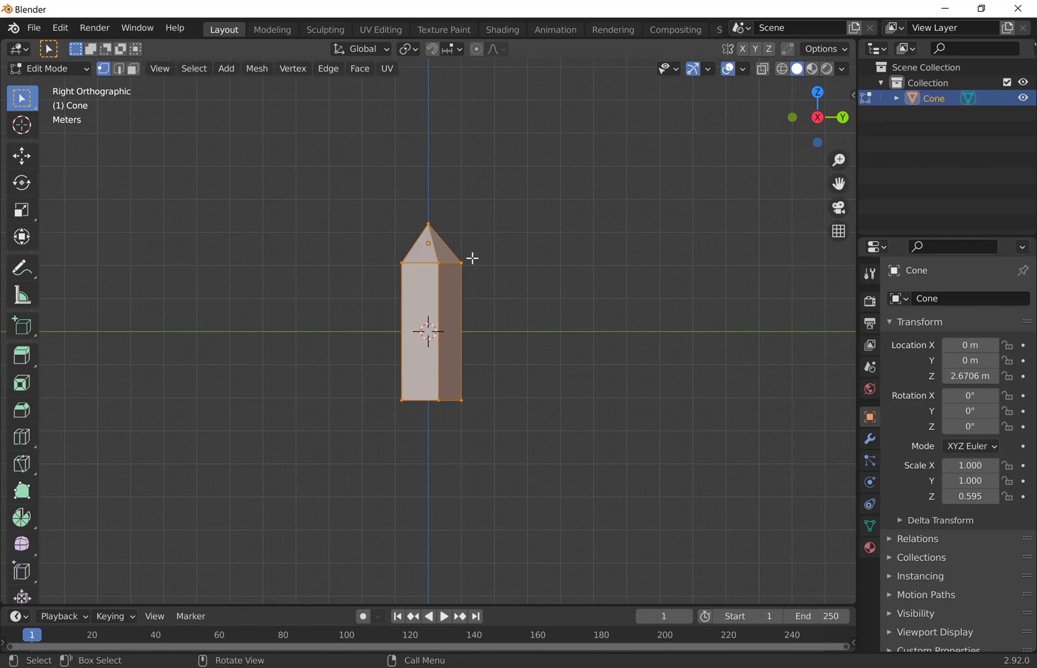
key(a)
middle_drag(491, 305, 435, 268)
alt+click(452, 296)
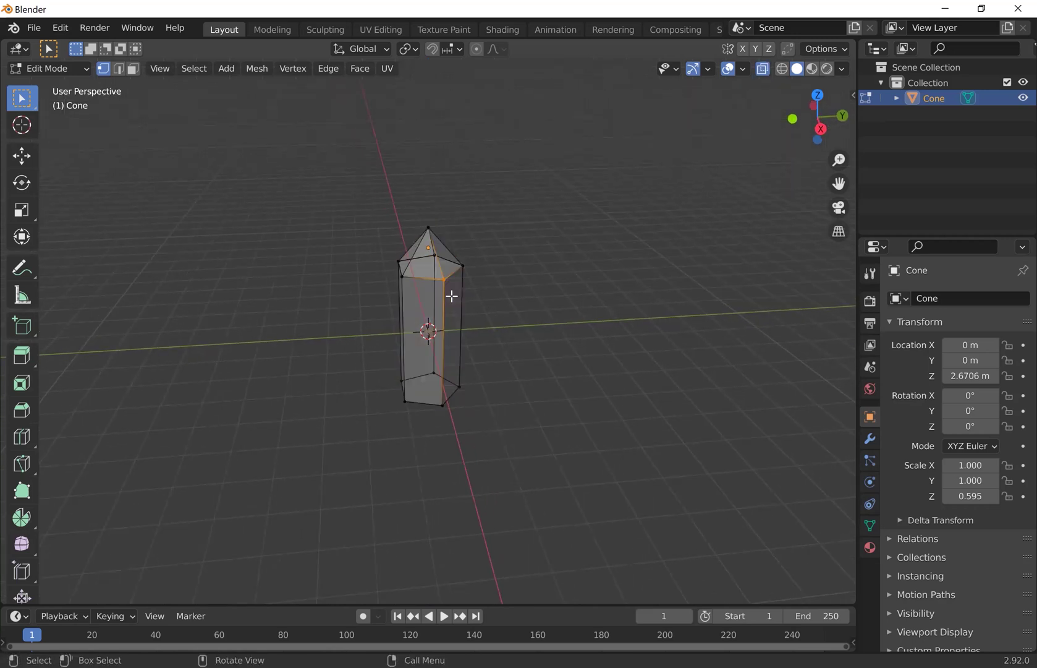
key(g)
key(z)
click(403, 283)
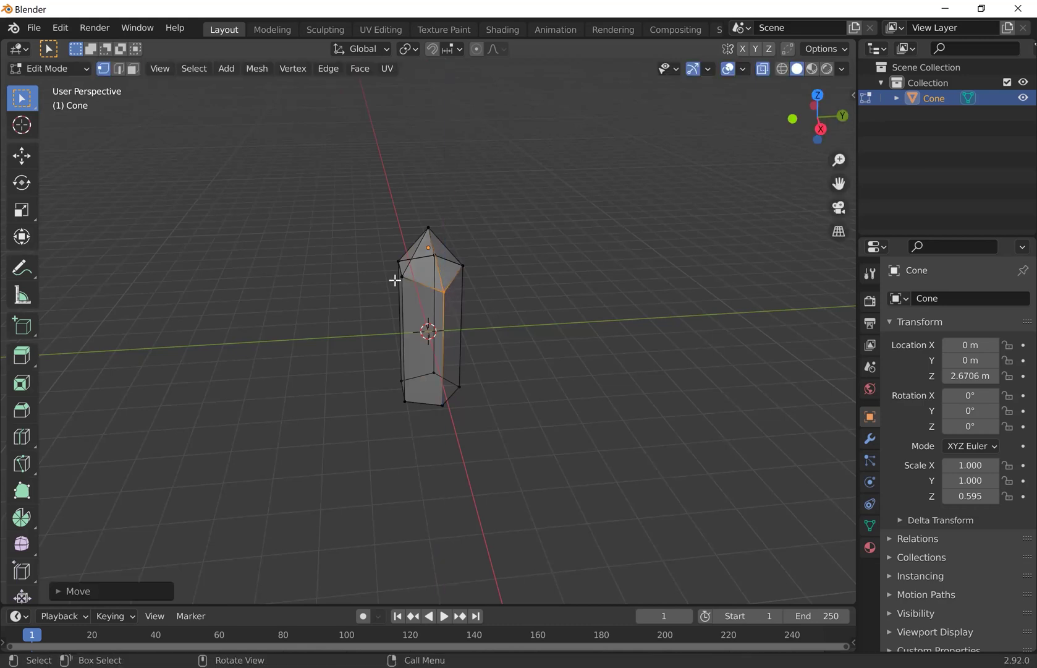
Step: Nudge several of the crystal's edges slightly to make its point irregular
alt+click(402, 281)
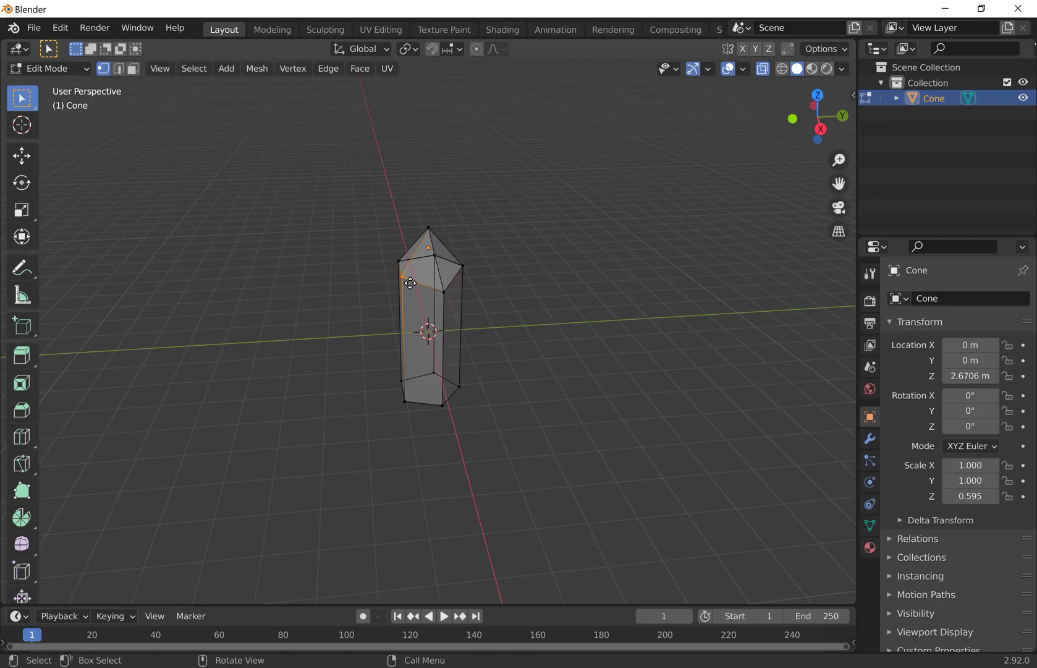
key(g)
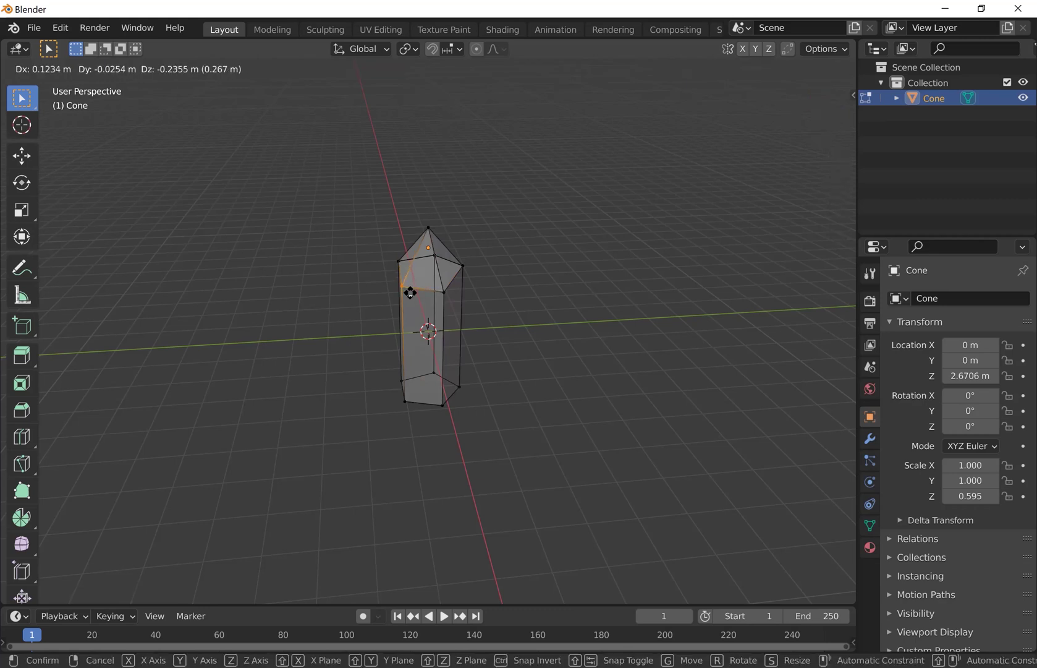
click(412, 288)
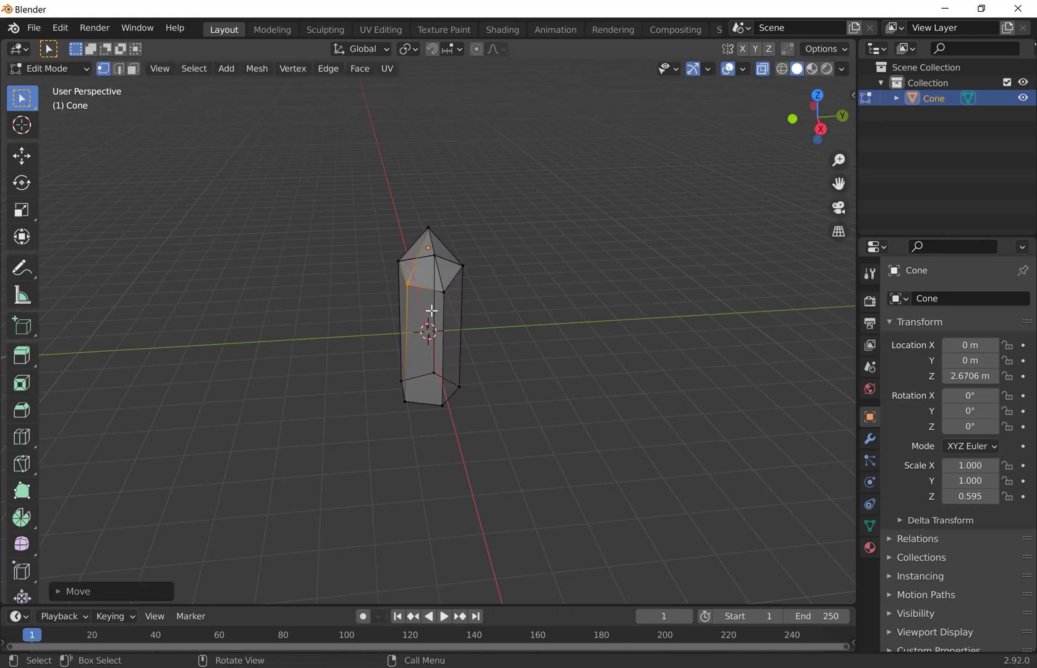
key(KP_4)
key(KP_4)
key(KP_4)
key(KP_4)
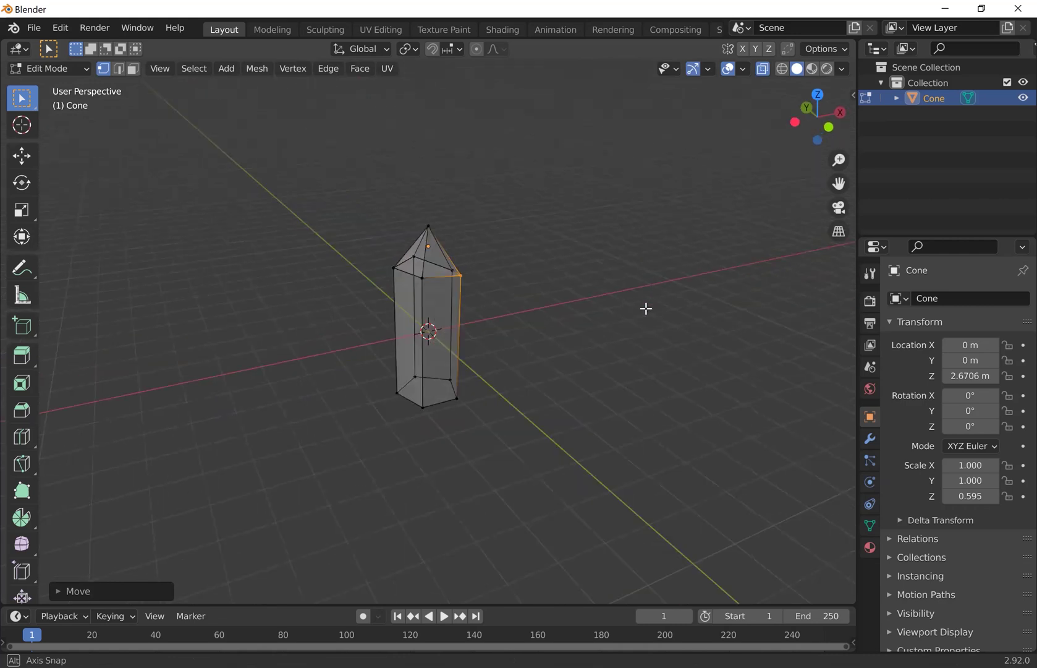
middle_drag(414, 270, 430, 282)
click(431, 282)
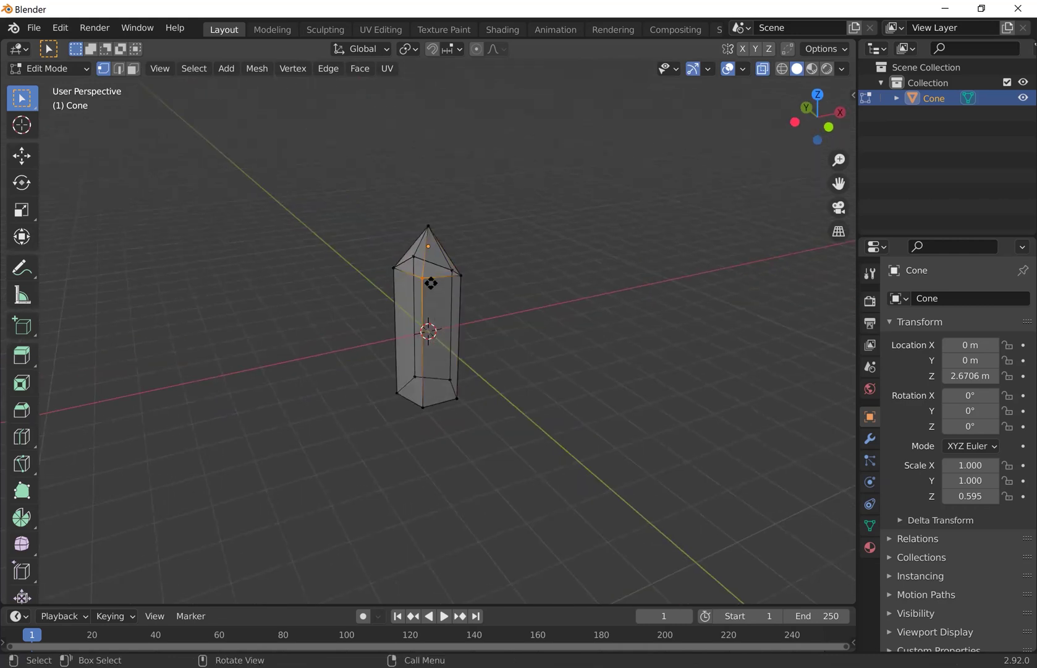
key(g)
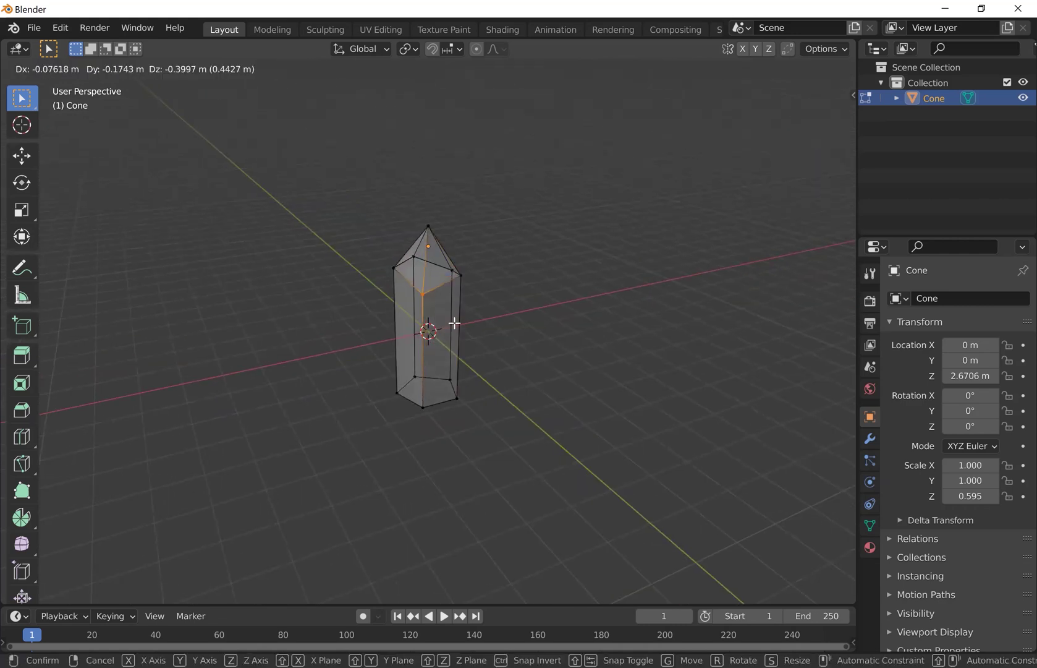
click(625, 340)
middle_drag(625, 340, 403, 278)
click(410, 290)
key(g)
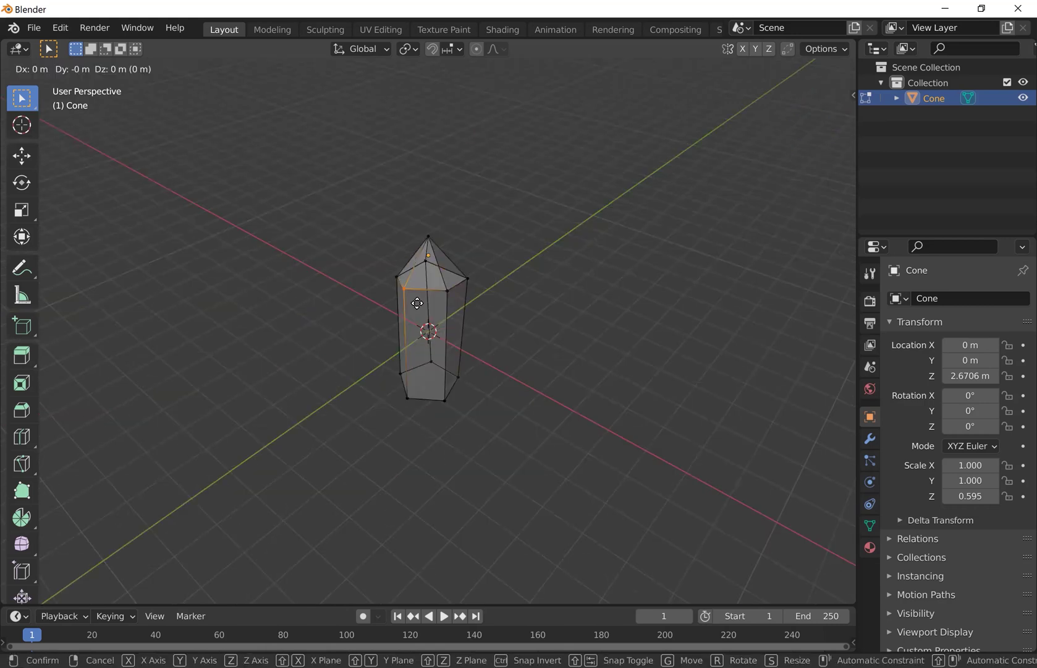
click(417, 303)
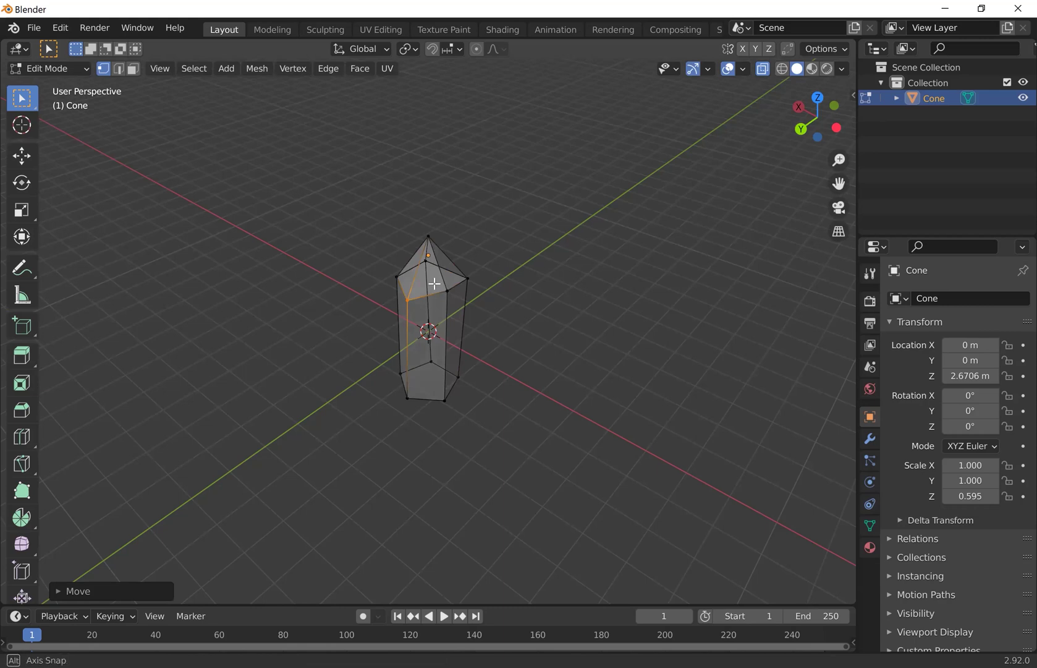
Step: Return to Object Mode and turn off X-ray so the crystal displays solid
middle_drag(446, 299, 446, 300)
key(g)
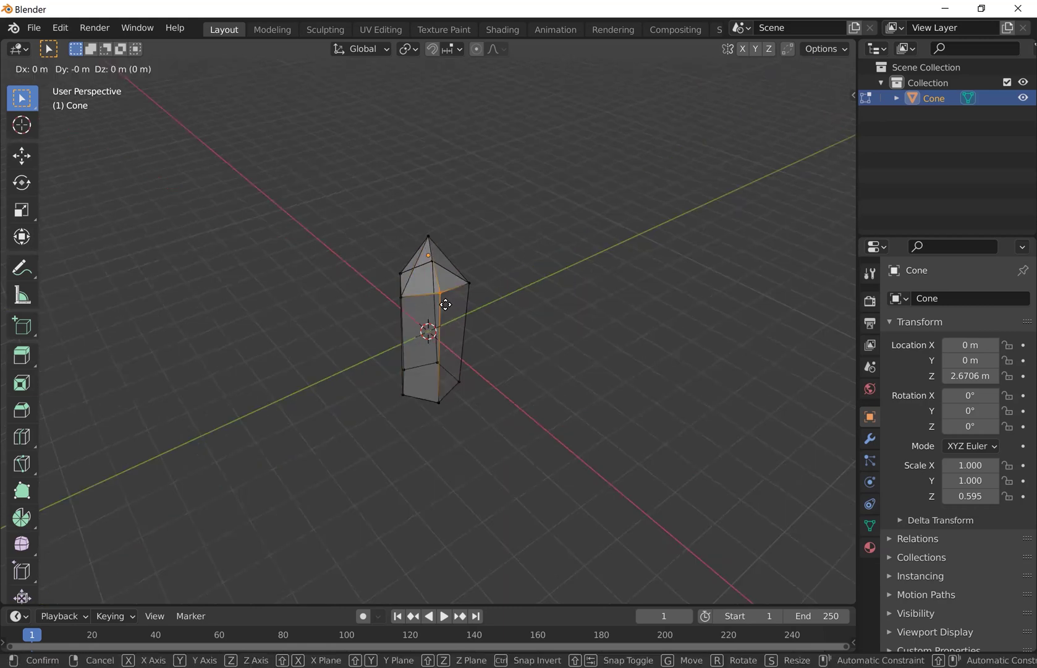
right_click(572, 310)
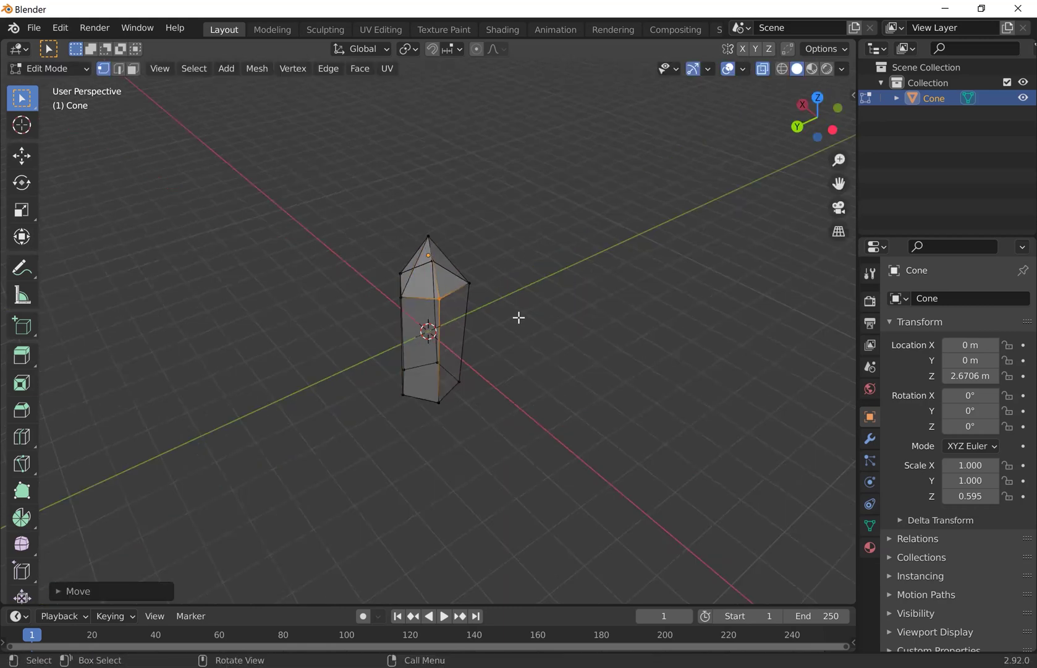
middle_drag(354, 287, 314, 270)
middle_drag(170, 94, 124, 86)
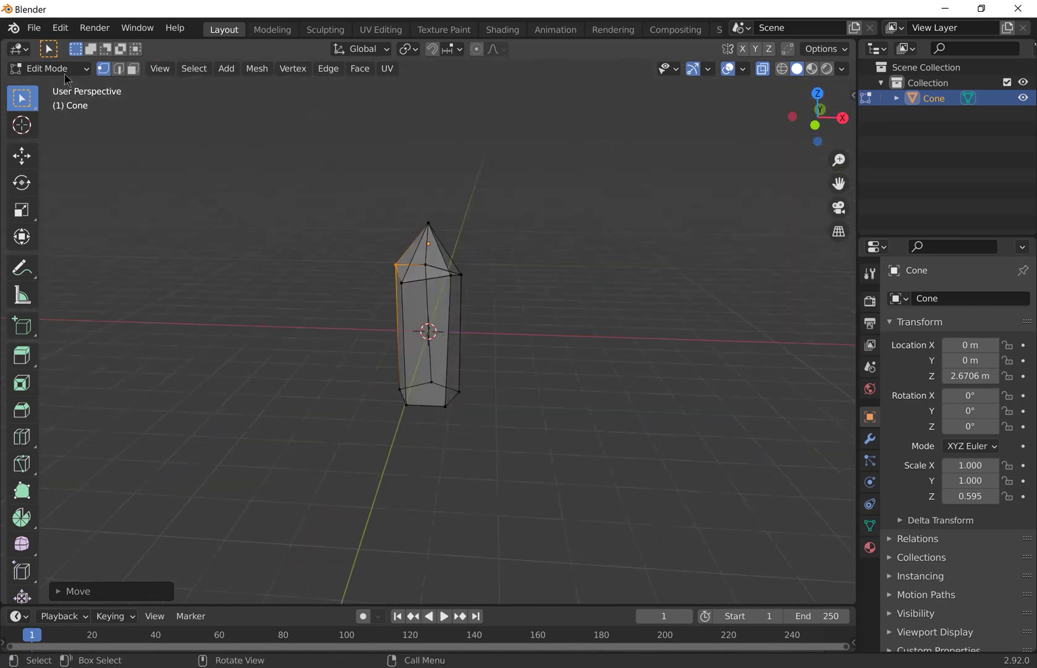
key(Tab)
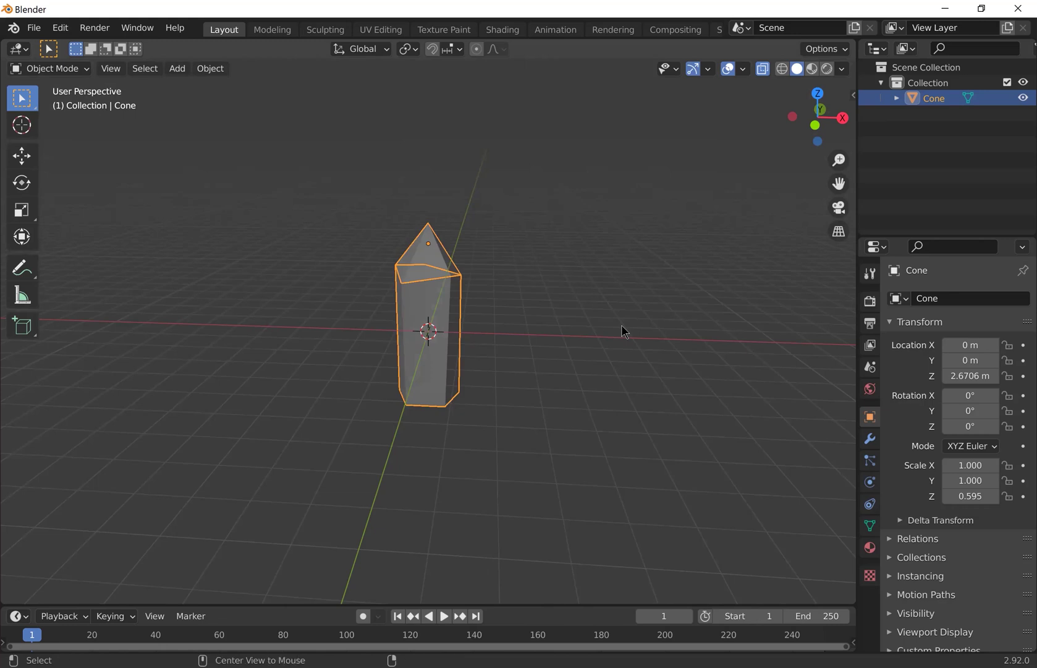
key(alt+z)
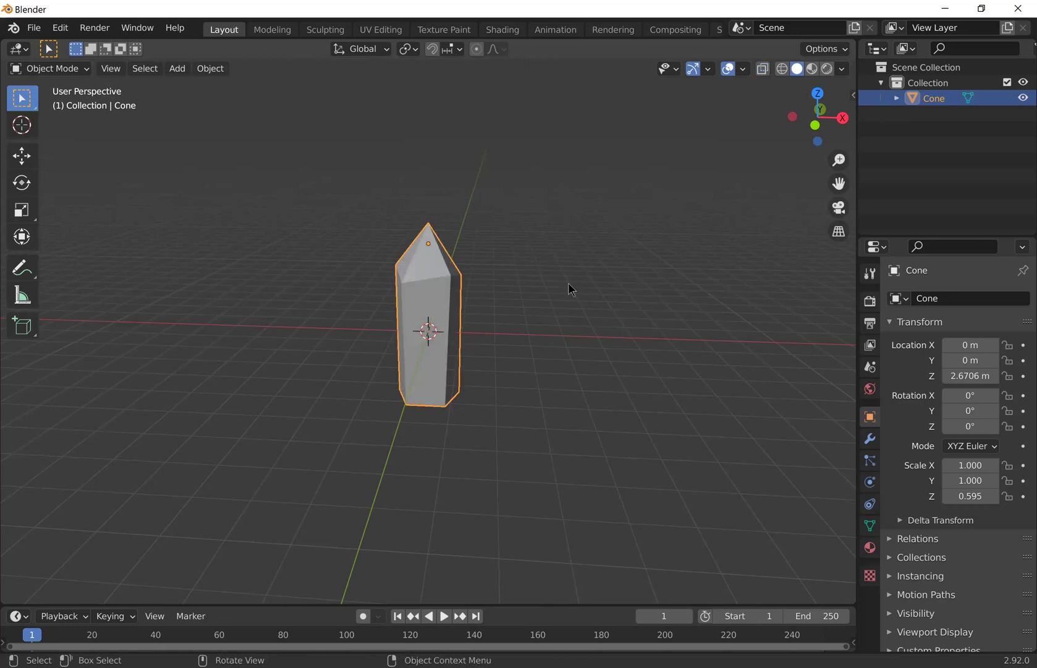
Step: Switch the viewport to Rendered shading and set the render engine to Cycles
click(828, 69)
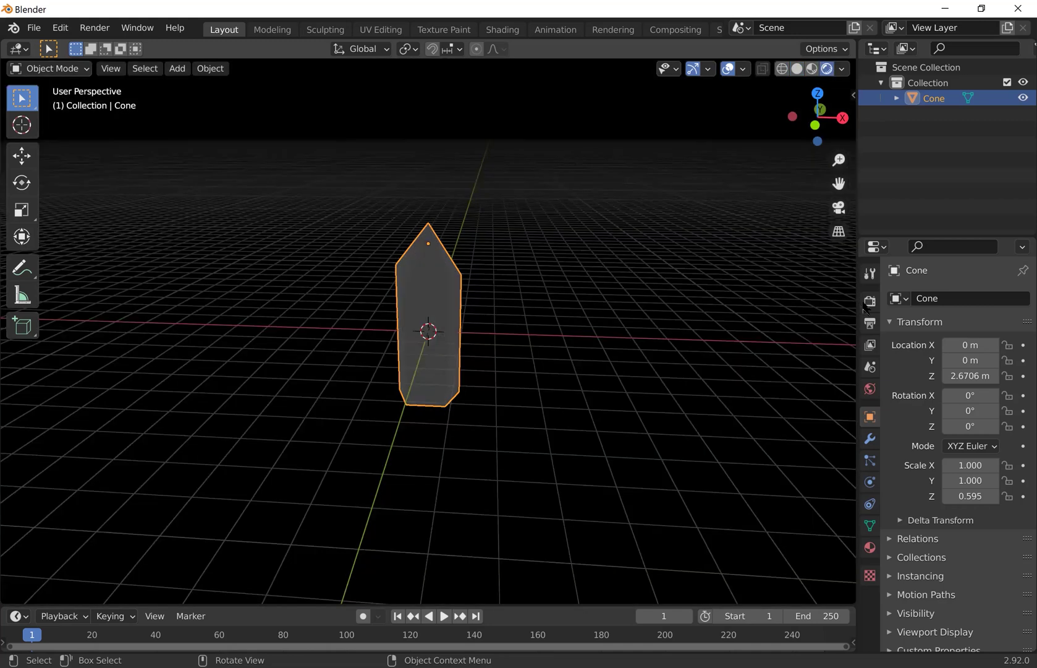
click(869, 301)
click(982, 301)
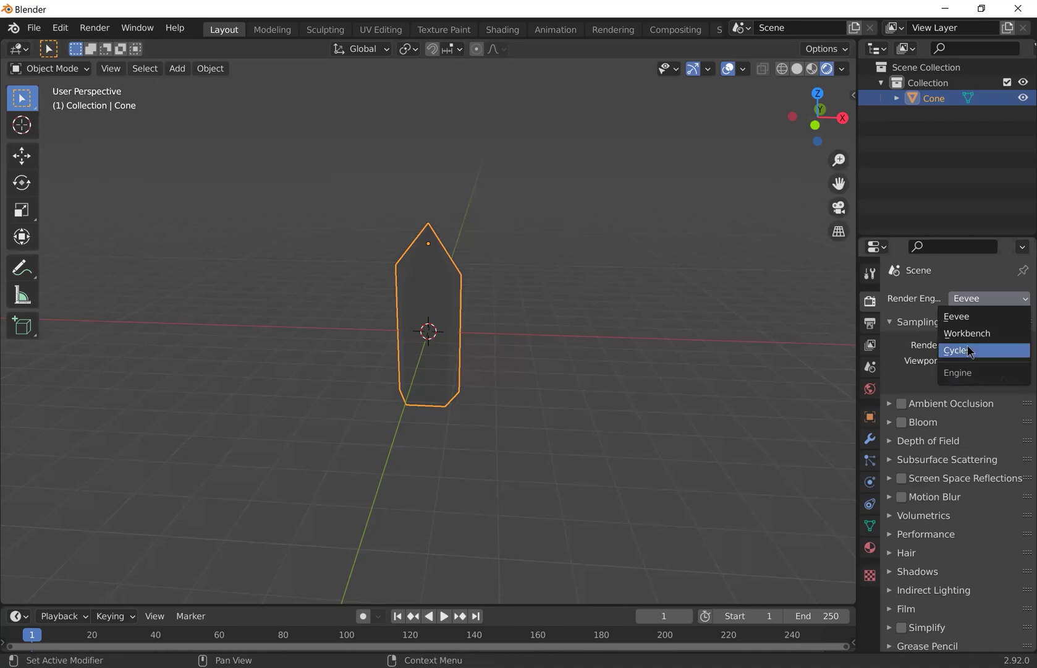
click(959, 351)
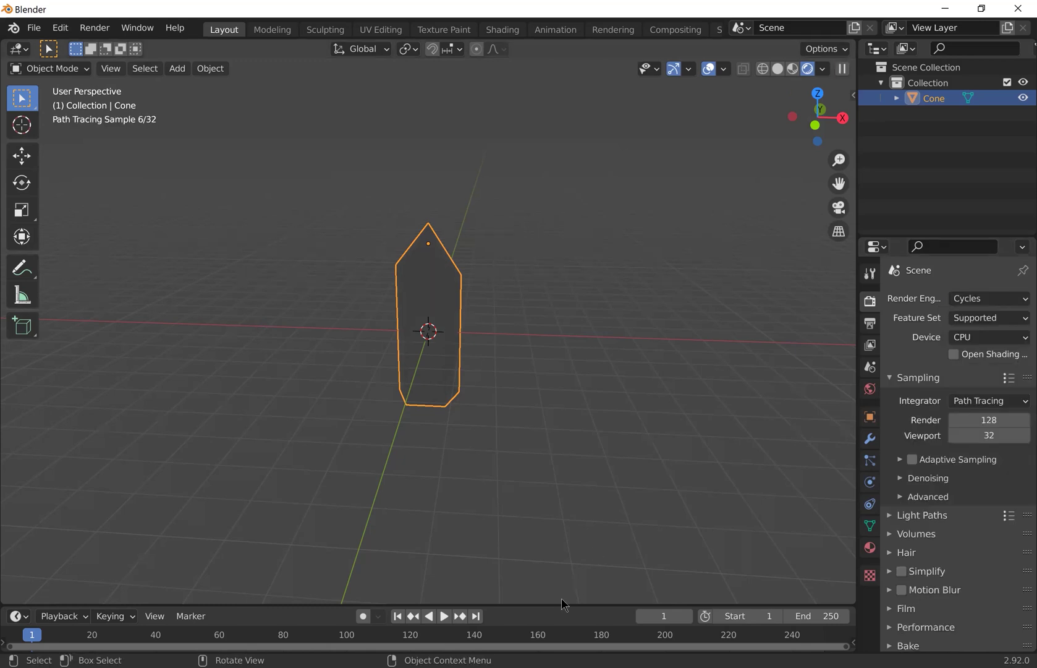
drag(560, 607, 21, 421)
Step: Turn the bottom panel into the Shader Editor and delete Material.001's Principled BSDF node
click(18, 417)
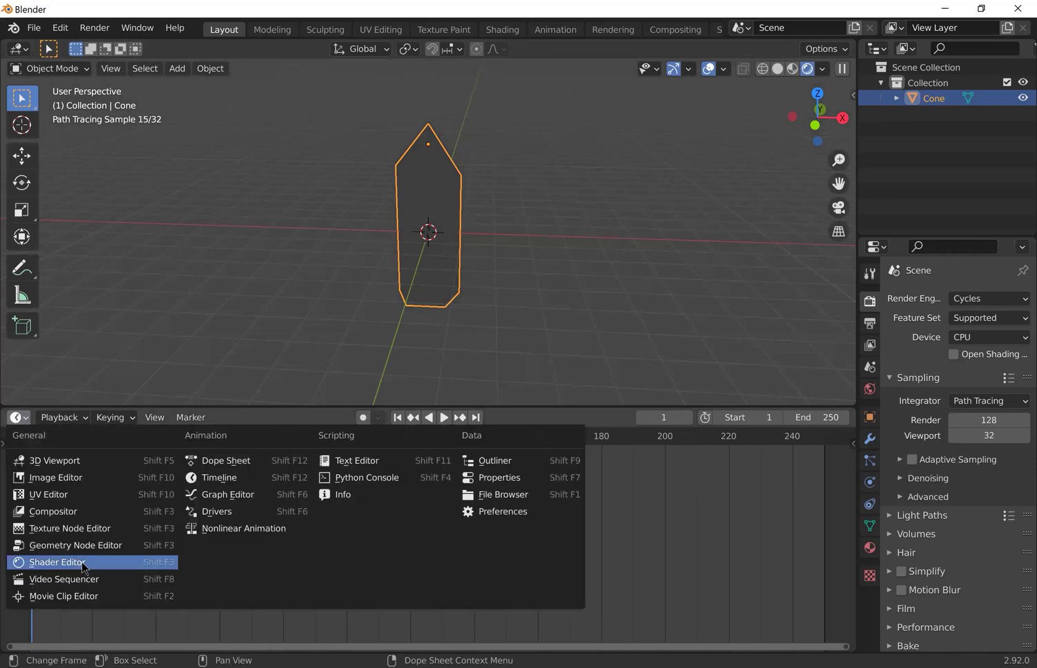
click(83, 565)
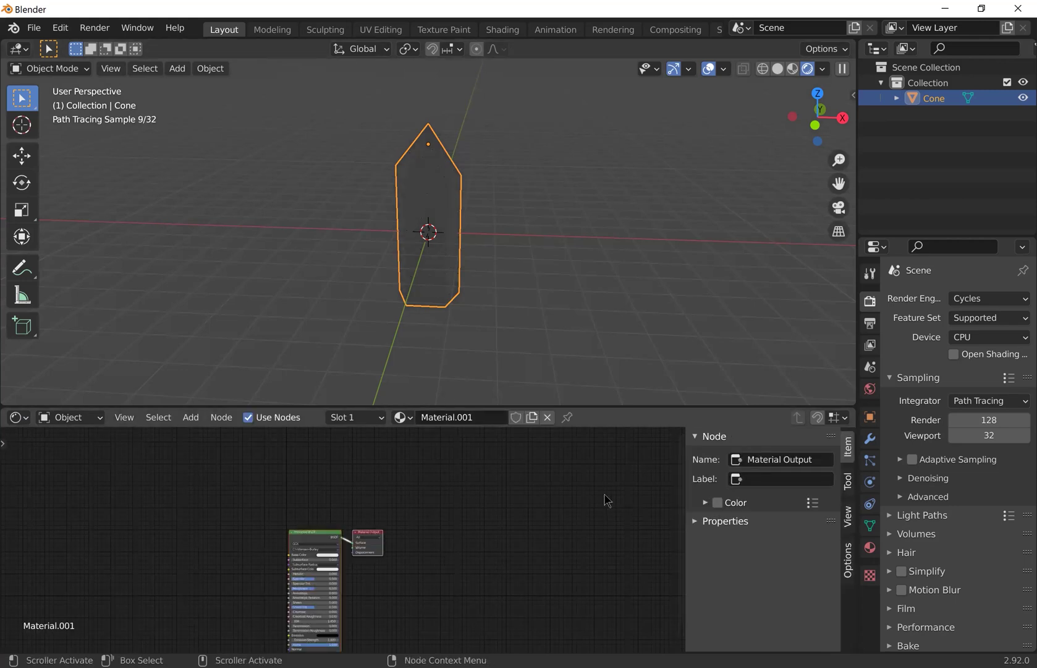
key(n)
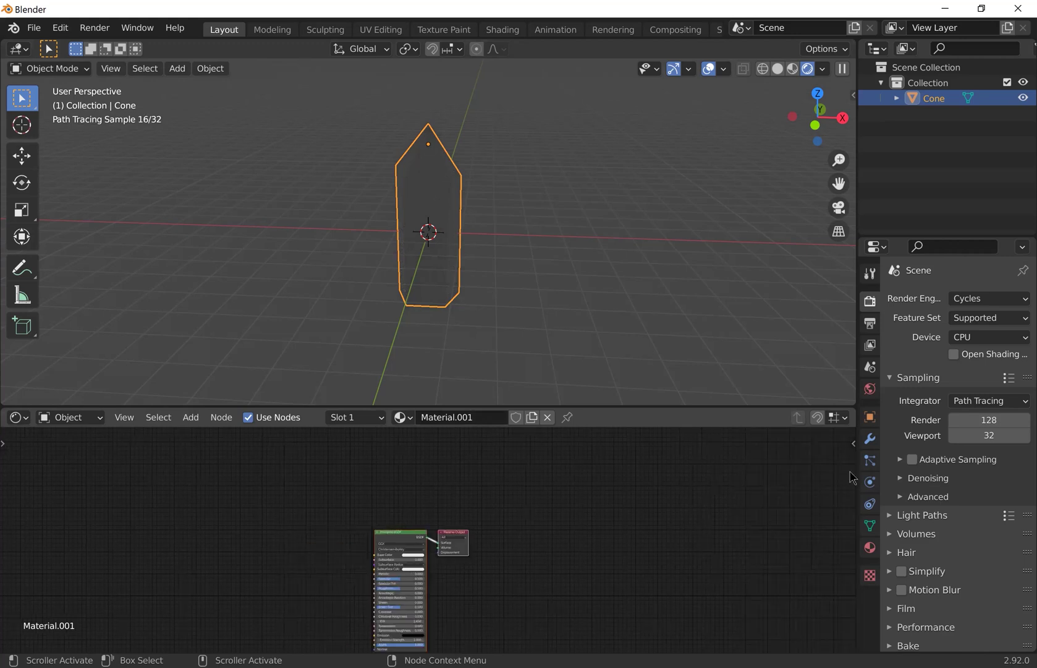
shift+scroll(589, 517, down, 3)
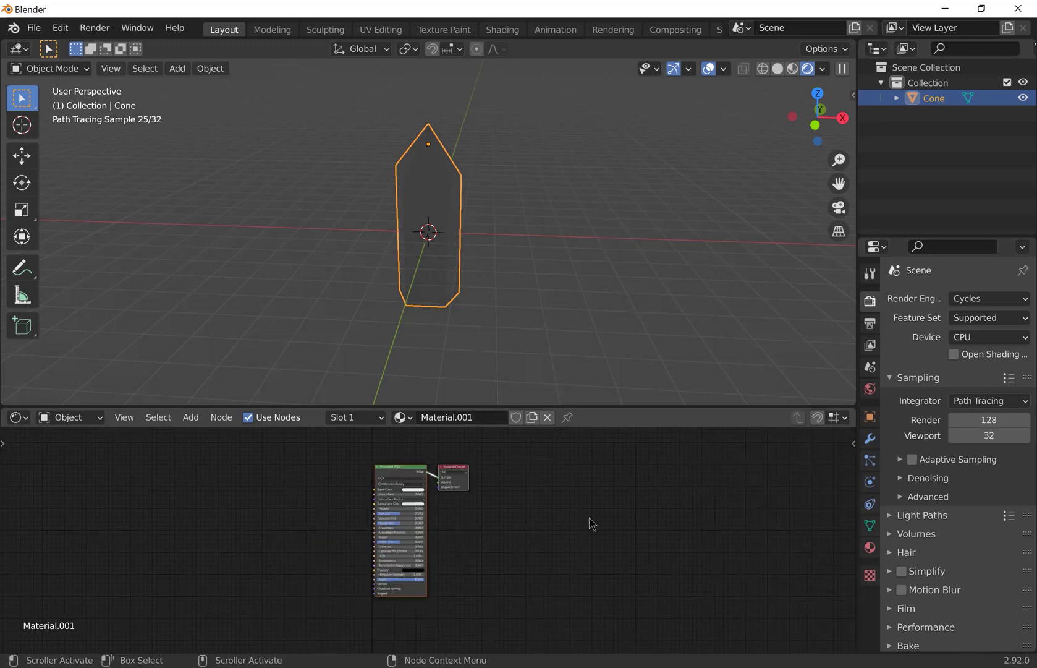
key(Home)
shift+scroll(402, 453, up, 2)
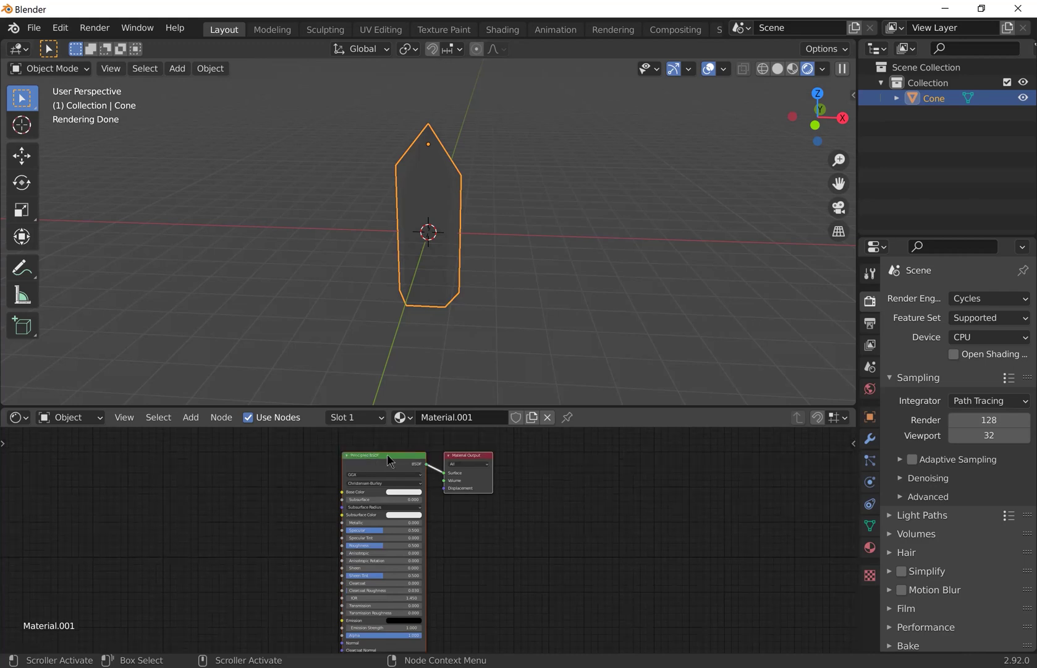
click(387, 453)
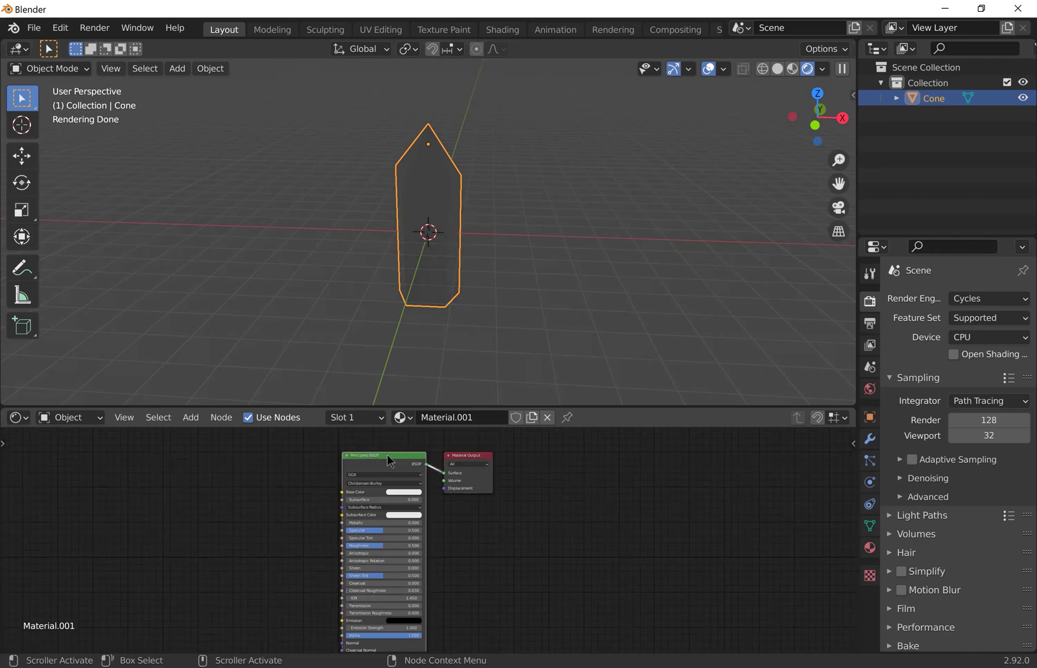
key(Delete)
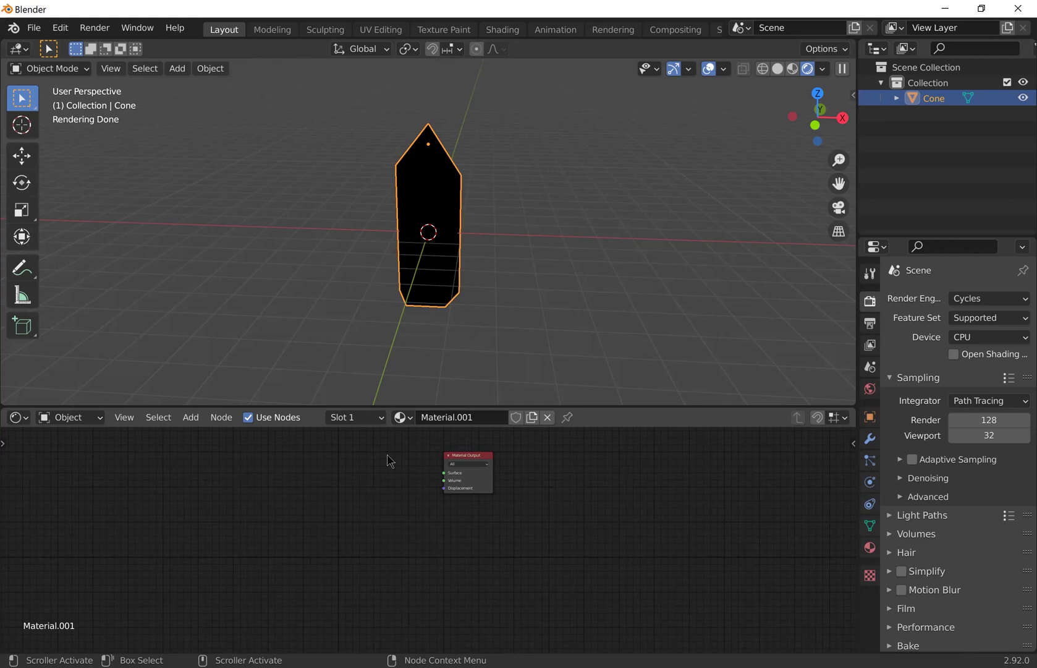
Step: Add a Glass BSDF node to the crystal's material
key(shift+a)
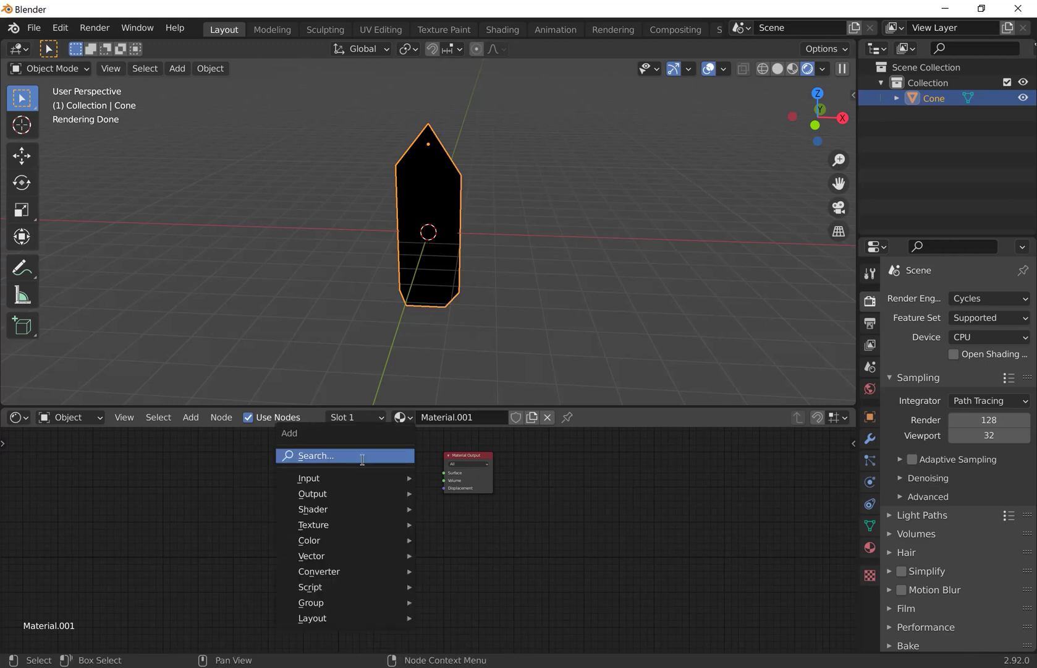
click(362, 456)
text(glass)
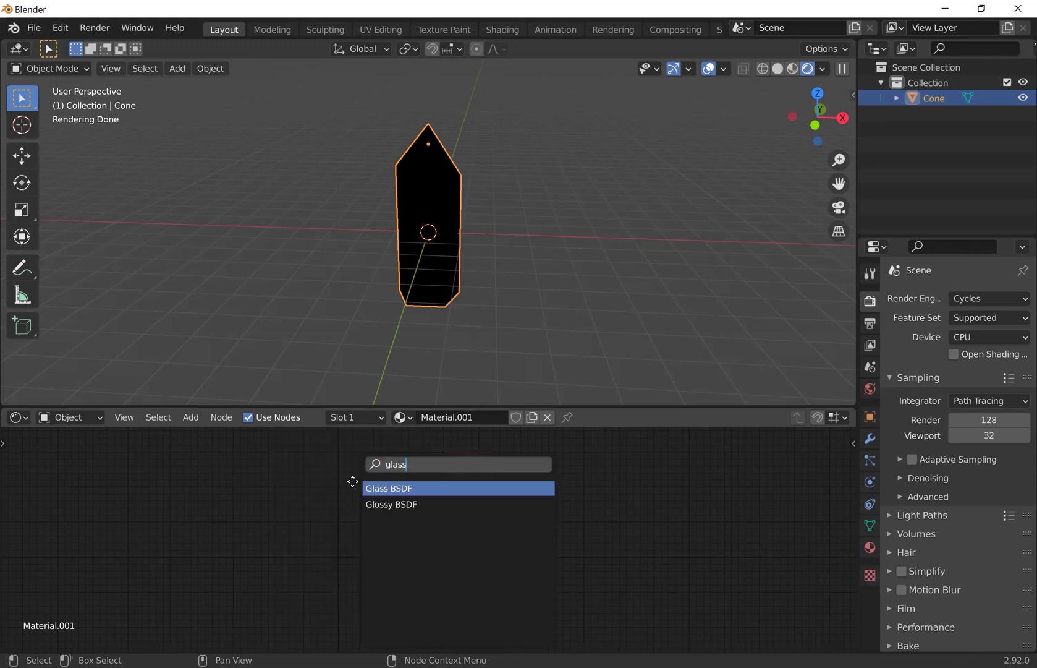
click(377, 486)
click(341, 481)
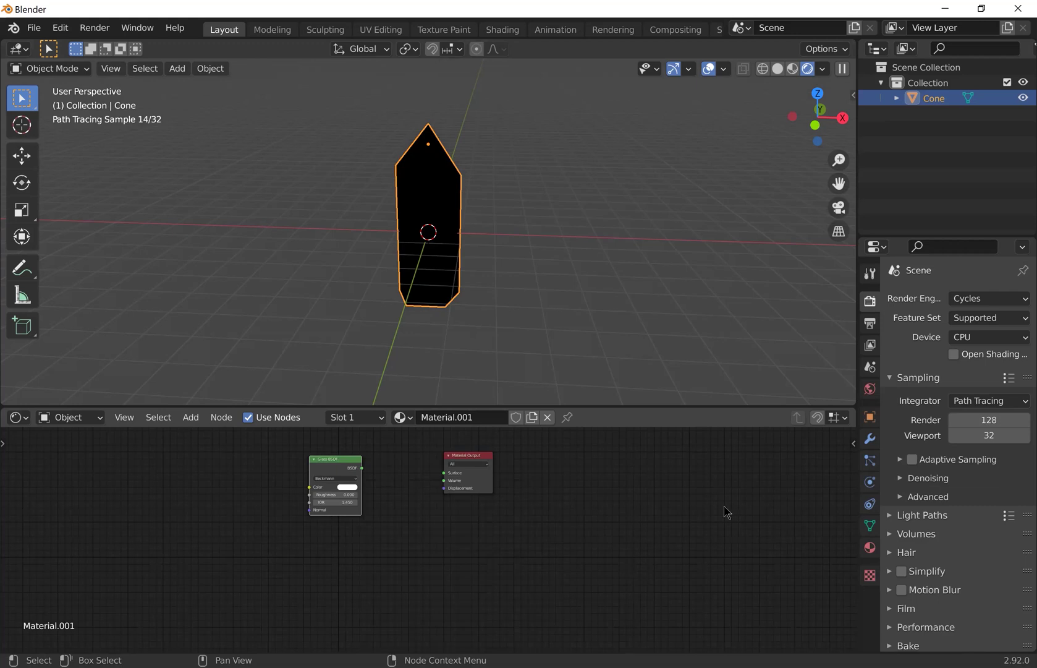
Step: Add an Emission node and place it above the Glass BSDF
scroll(746, 524, up, 2)
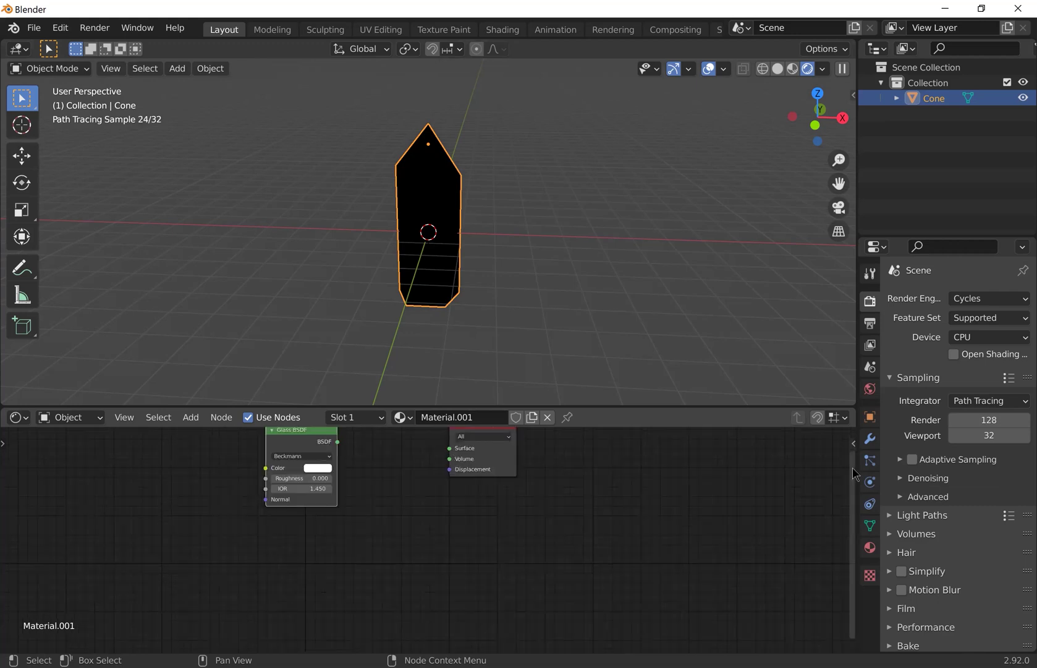
drag(855, 473, 855, 426)
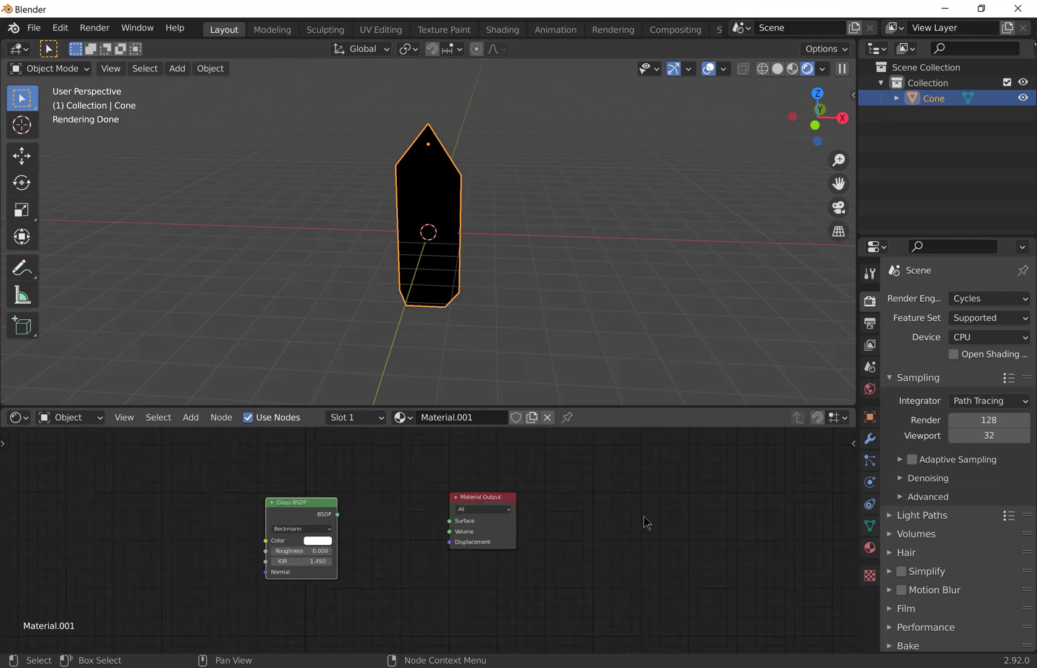
key(shift+a)
click(604, 490)
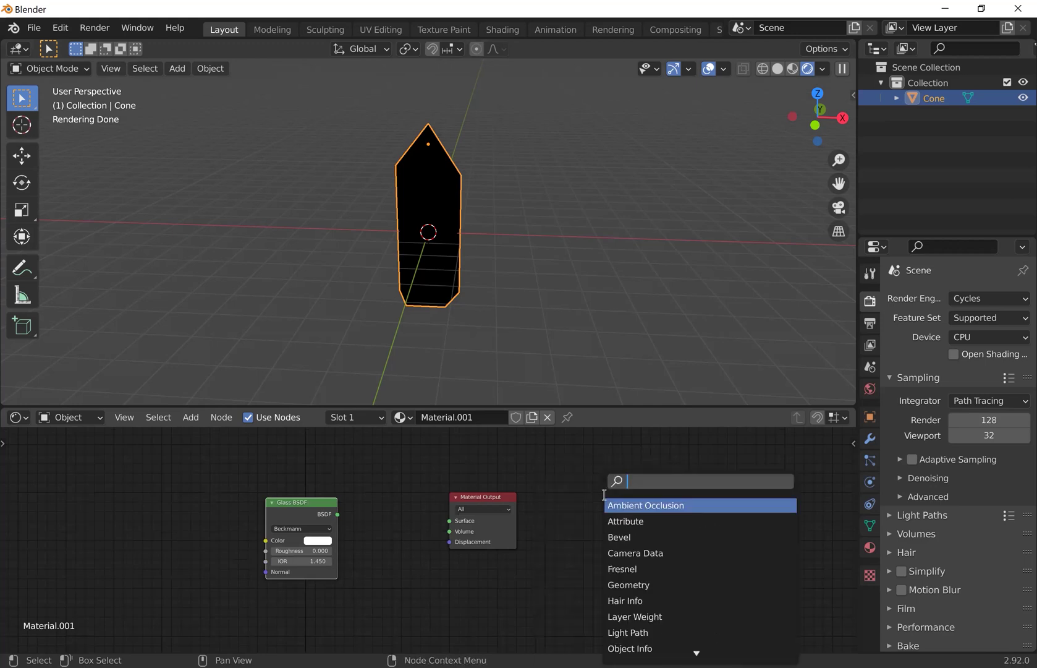
text(emiss)
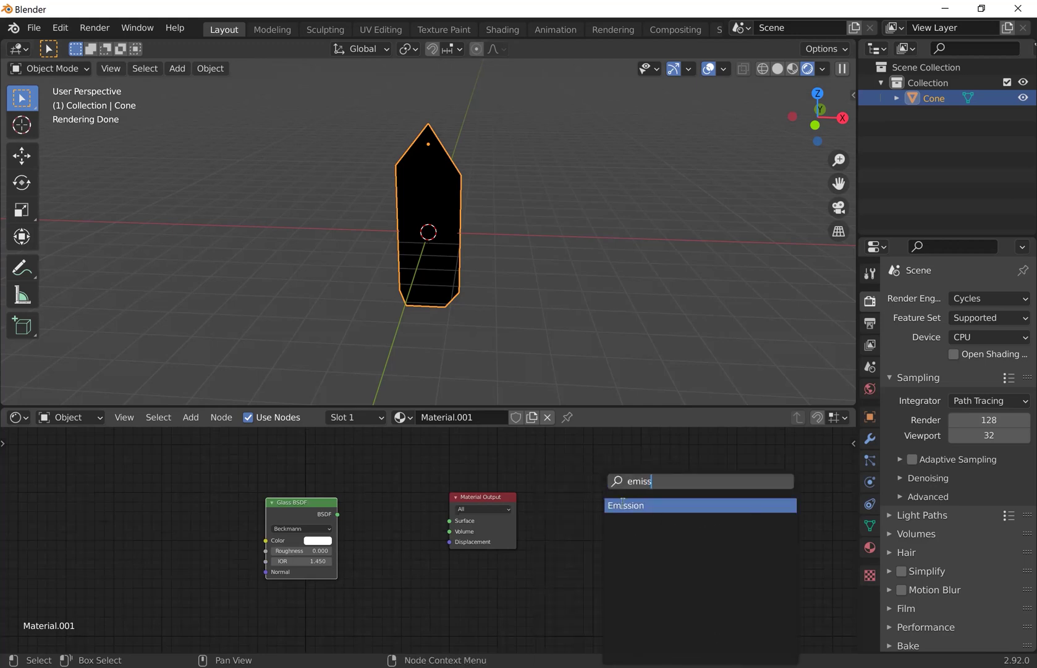
key(Return)
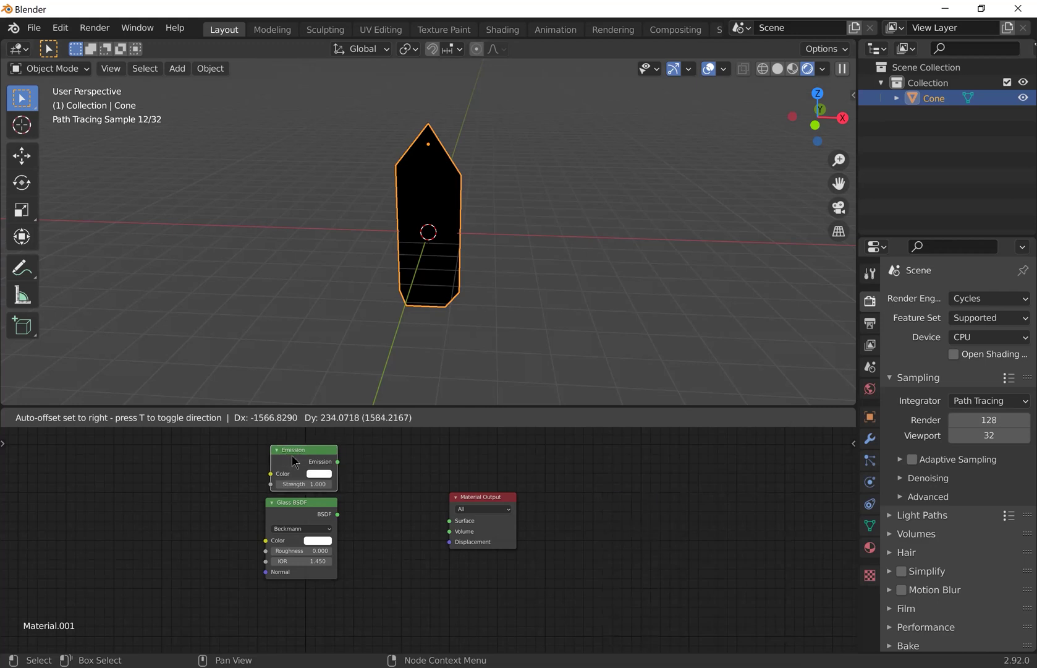
click(290, 455)
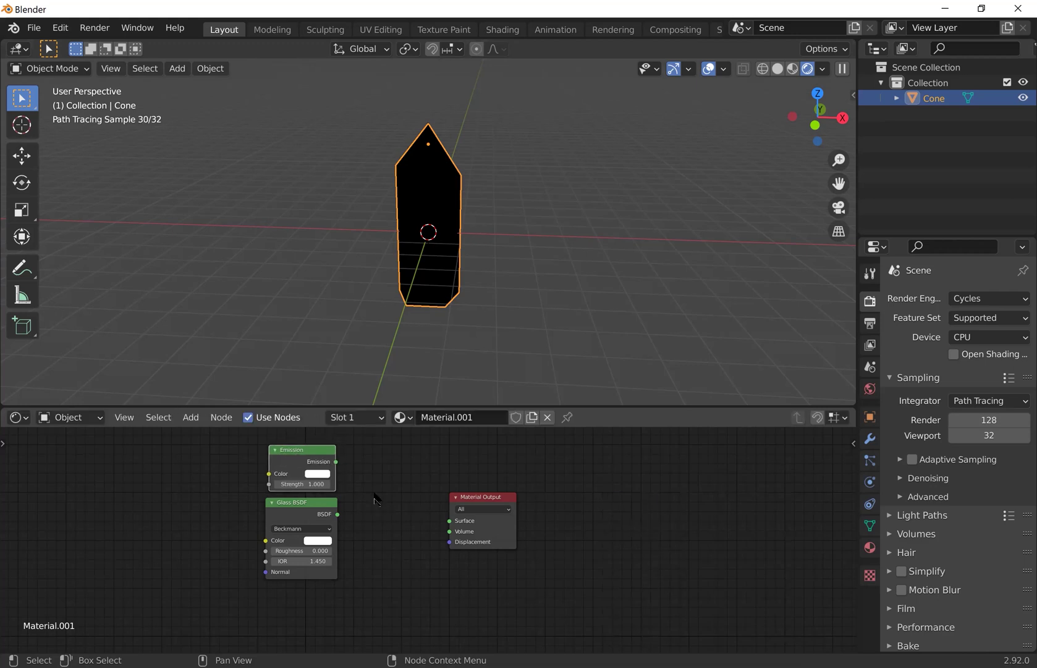
Step: Add a Mix Shader taking Emission and Glass BSDF, linked to the output's Surface
key(shift+a)
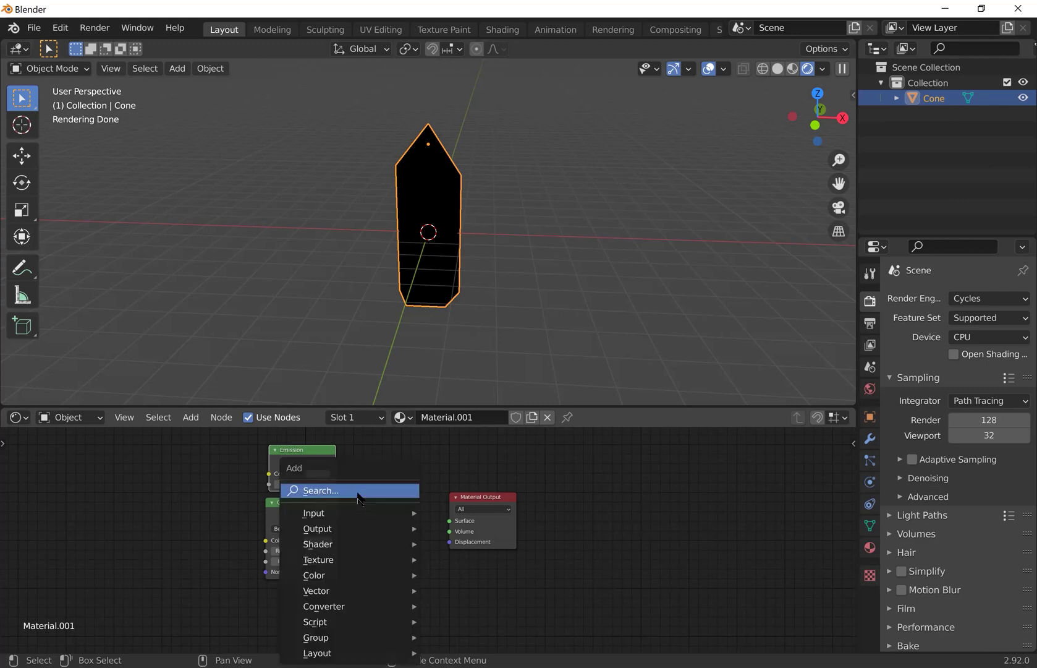
click(357, 491)
text(mix)
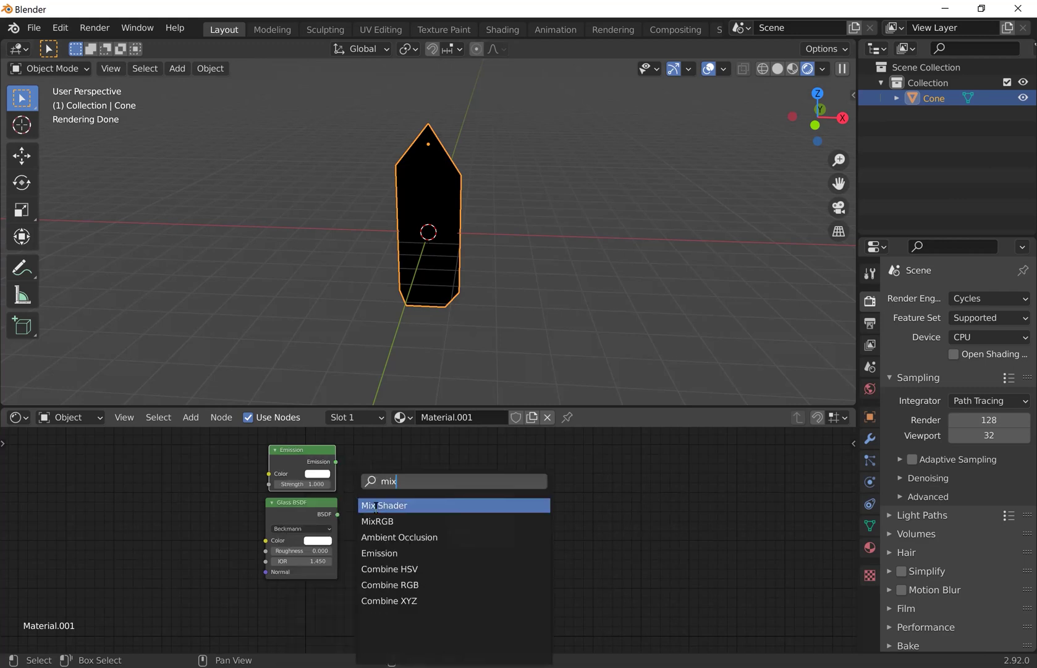
click(376, 506)
click(376, 506)
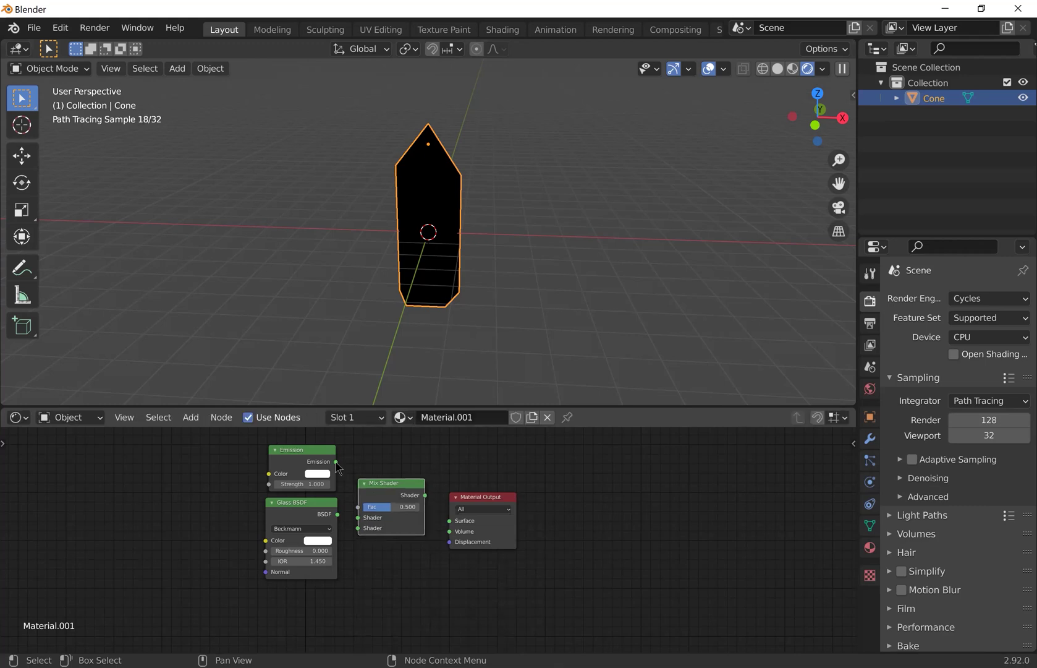
mouse_move(351, 513)
mouse_down()
mouse_move(356, 521)
mouse_move(337, 520)
mouse_move(358, 529)
mouse_up()
drag(420, 515, 428, 502)
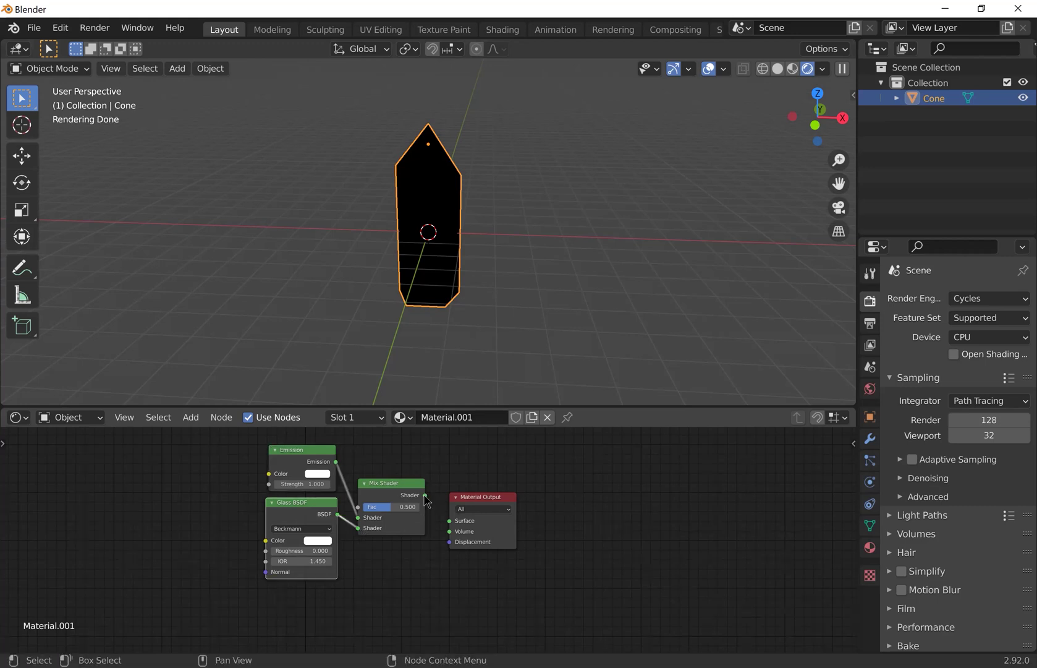
drag(425, 495, 449, 521)
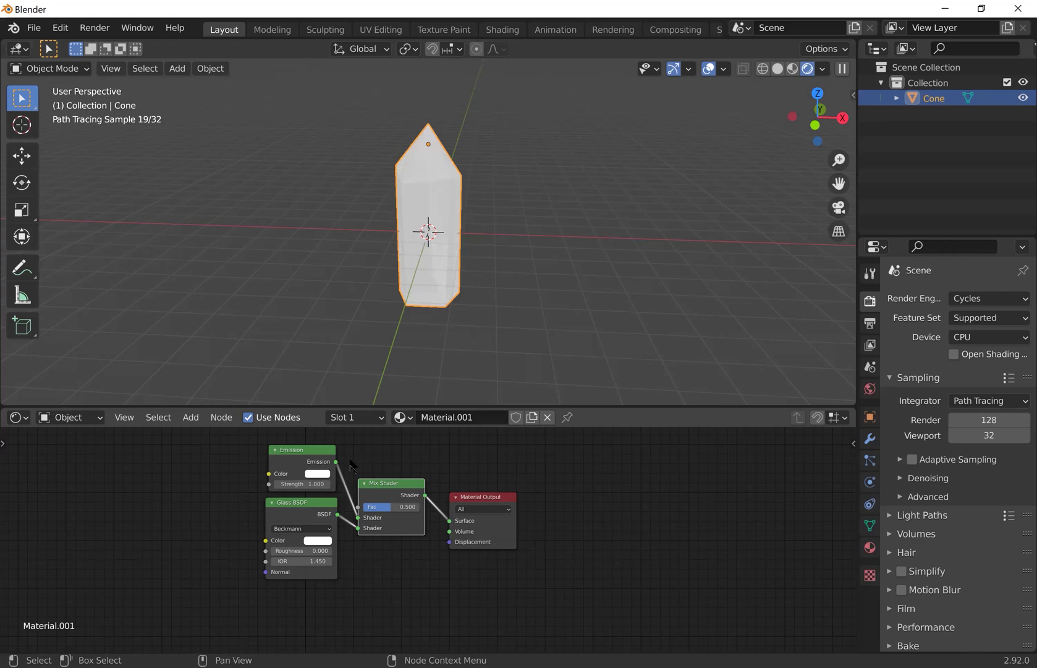
Step: Add a Layer Weight node and connect its Facing output to the Mix Shader's Fac
key(shift+a)
text(layer)
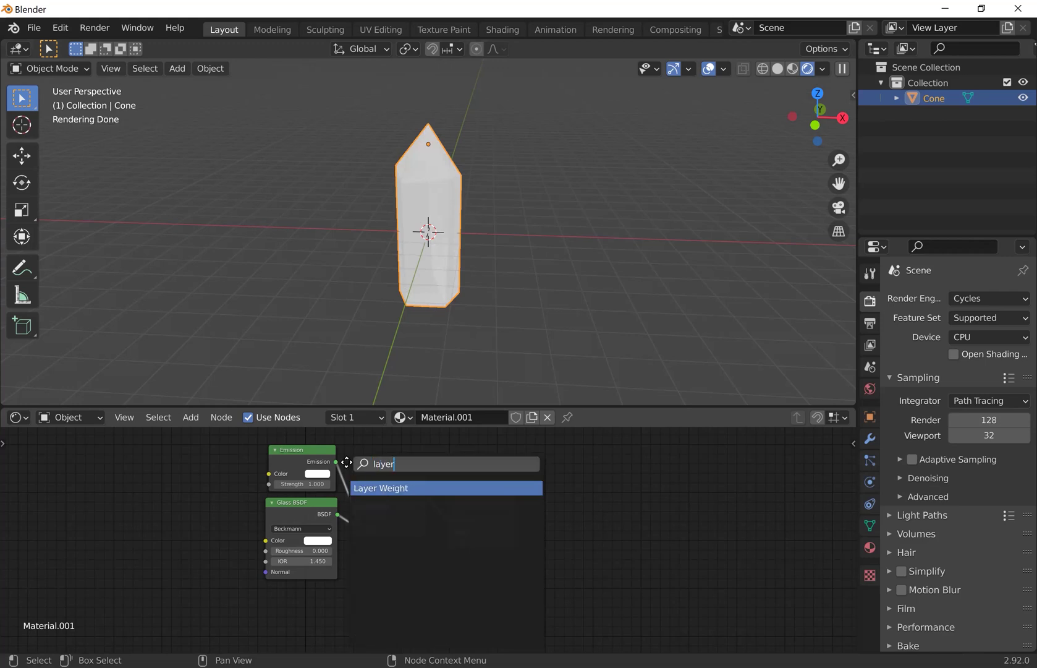
click(379, 488)
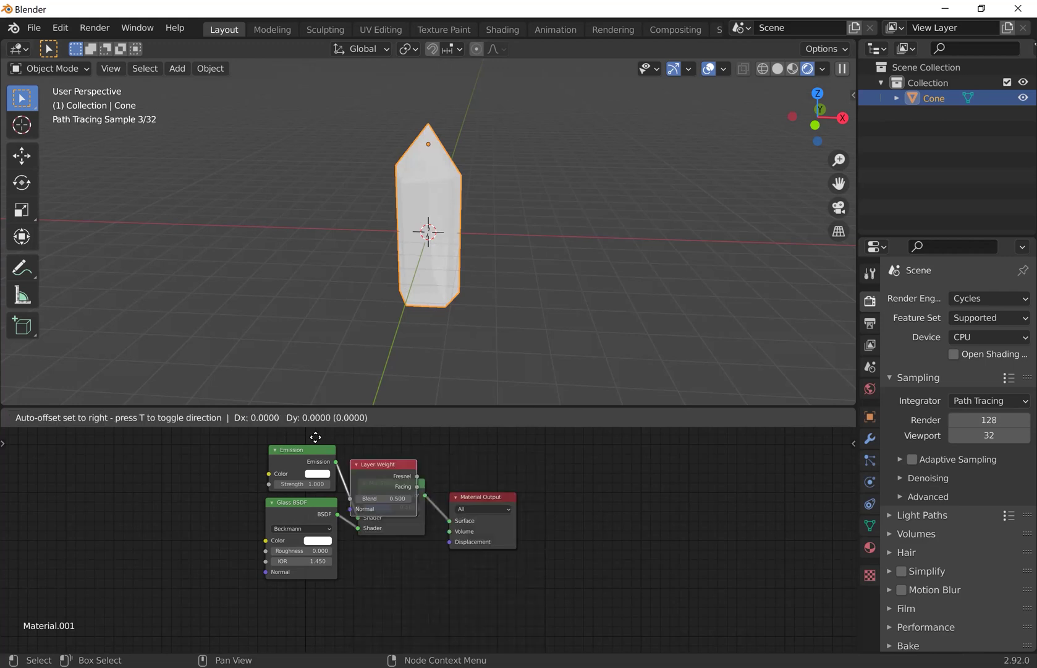
click(352, 619)
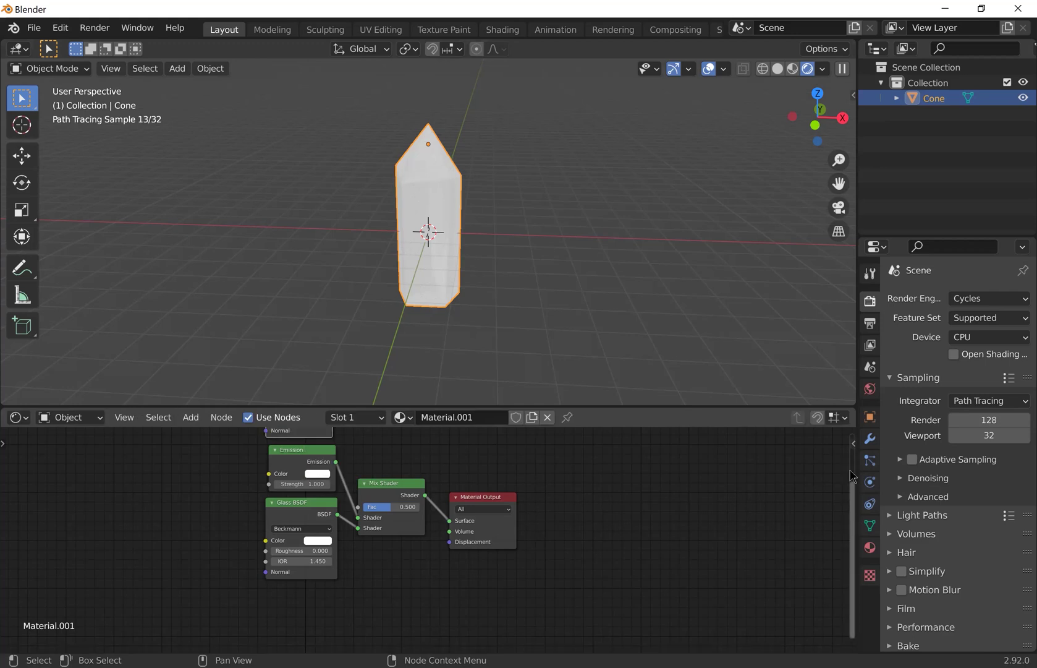
shift+scroll(614, 482, up, 2)
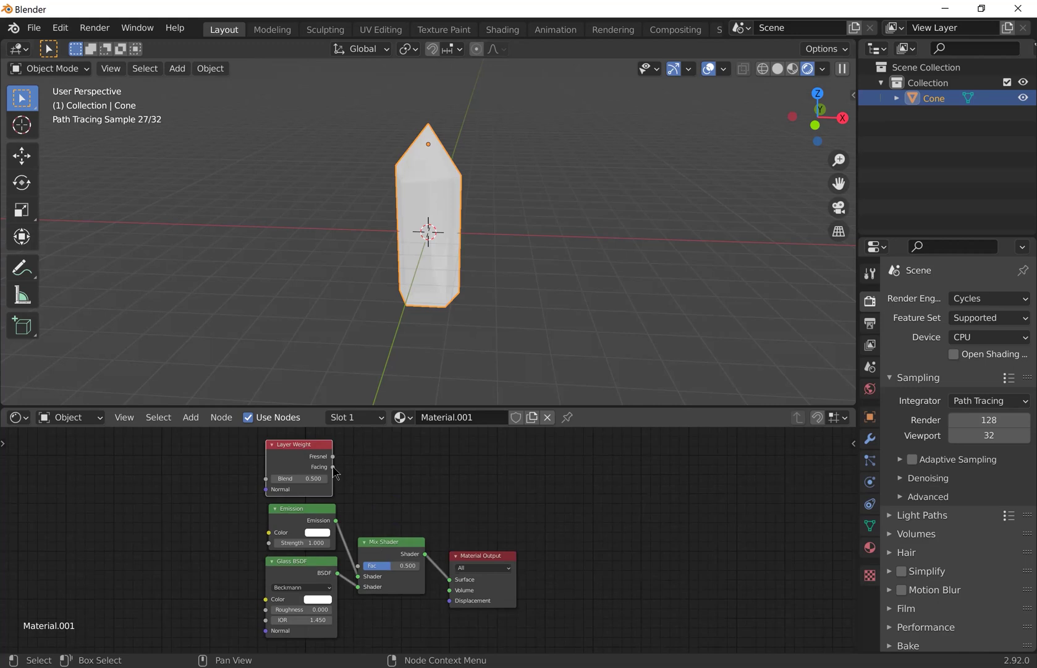
mouse_move(334, 472)
mouse_down()
mouse_move(351, 493)
mouse_move(356, 570)
mouse_up()
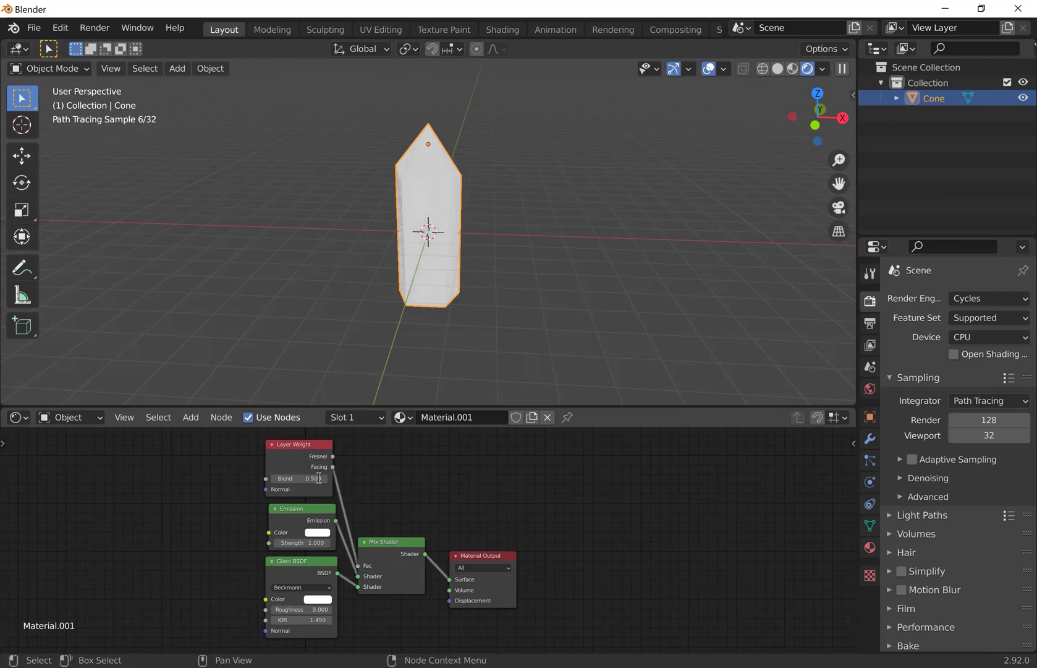
Step: Set the Layer Weight Blend value to 0.950
click(318, 477)
text(0)
key(Return)
click(318, 478)
text(0.9)
key(BackSpace)
key(BackSpace)
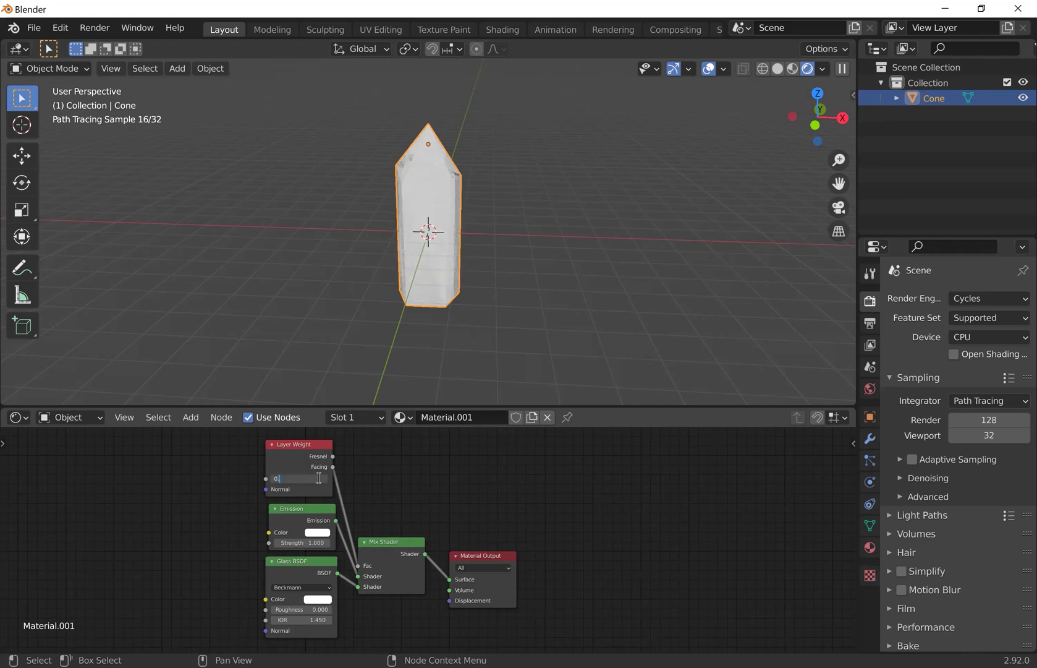
key(Return)
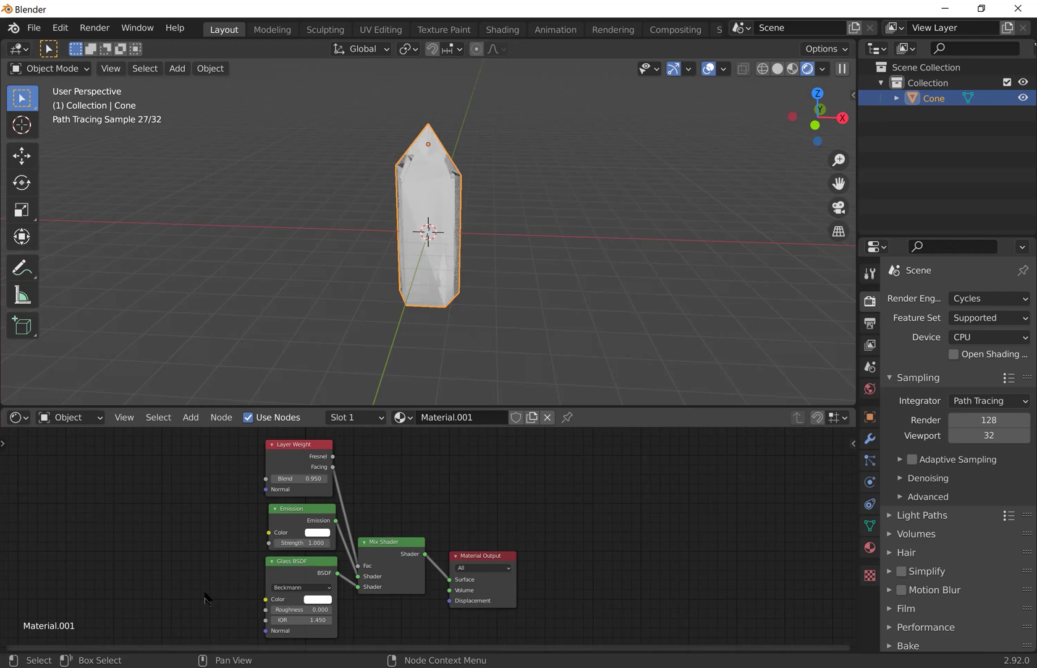
Step: Add an RGB node and wire its Color into both Emission Color and Glass BSDF Color
key(shift+a)
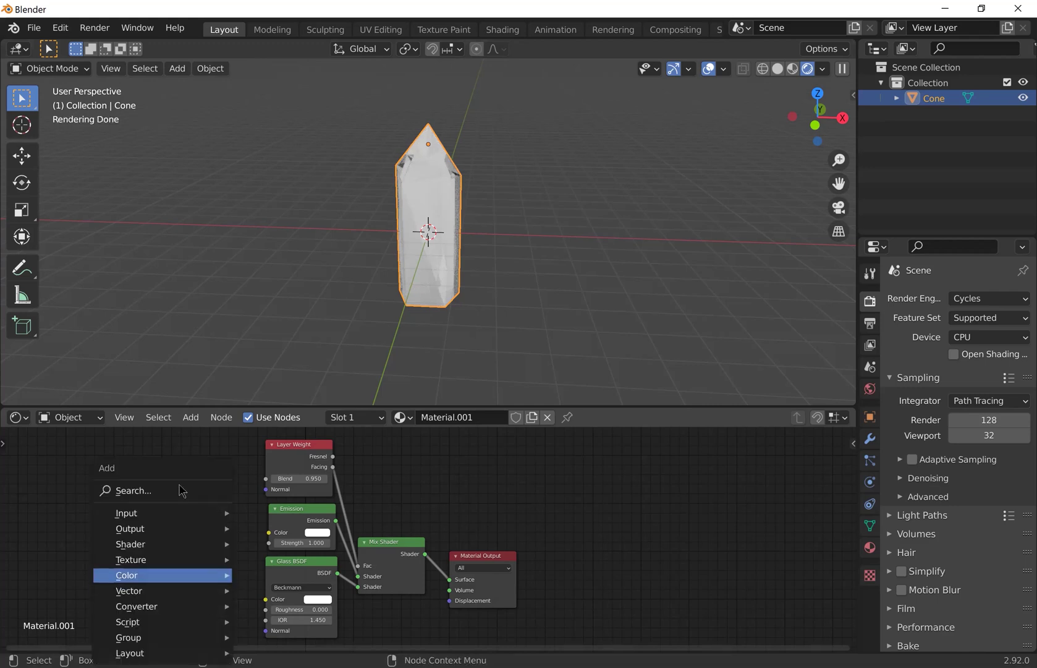
text(rgb)
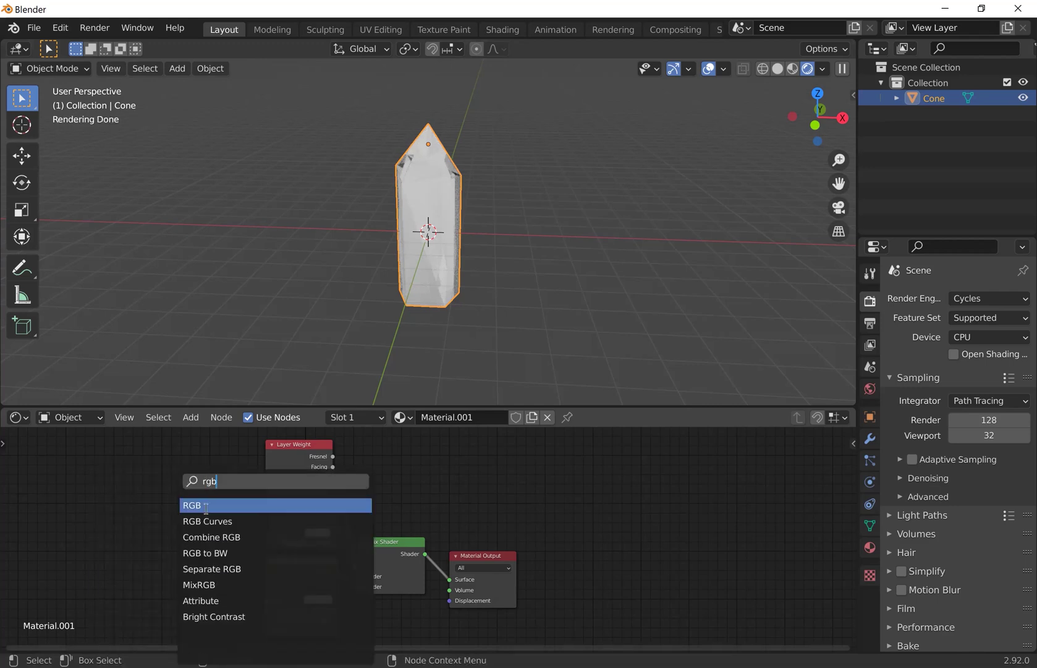
click(179, 511)
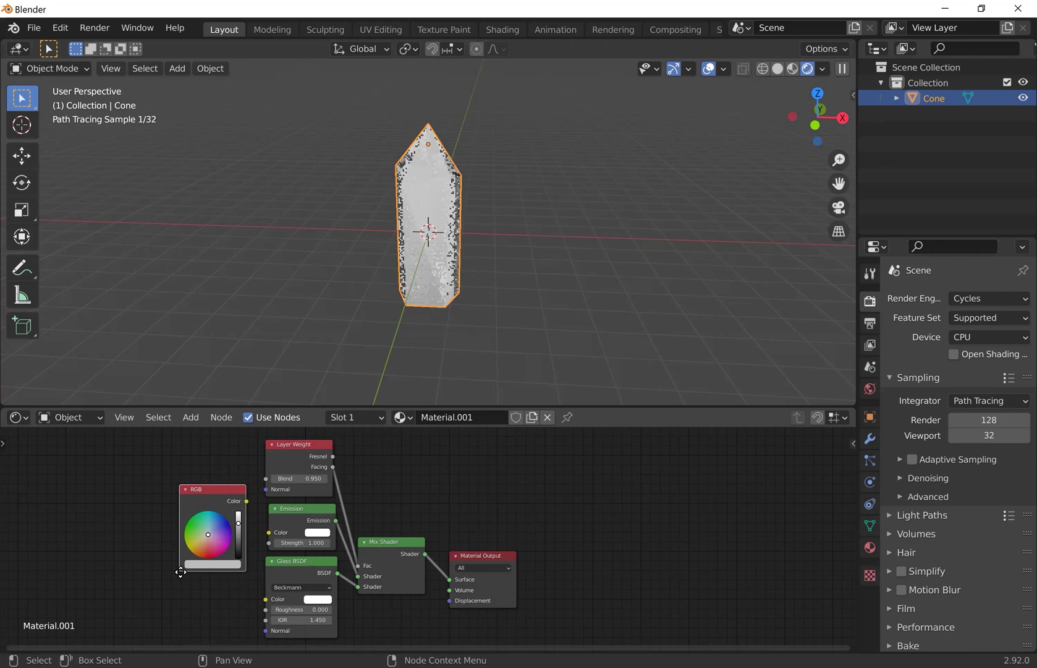
click(212, 597)
drag(221, 566, 269, 532)
drag(222, 567, 265, 599)
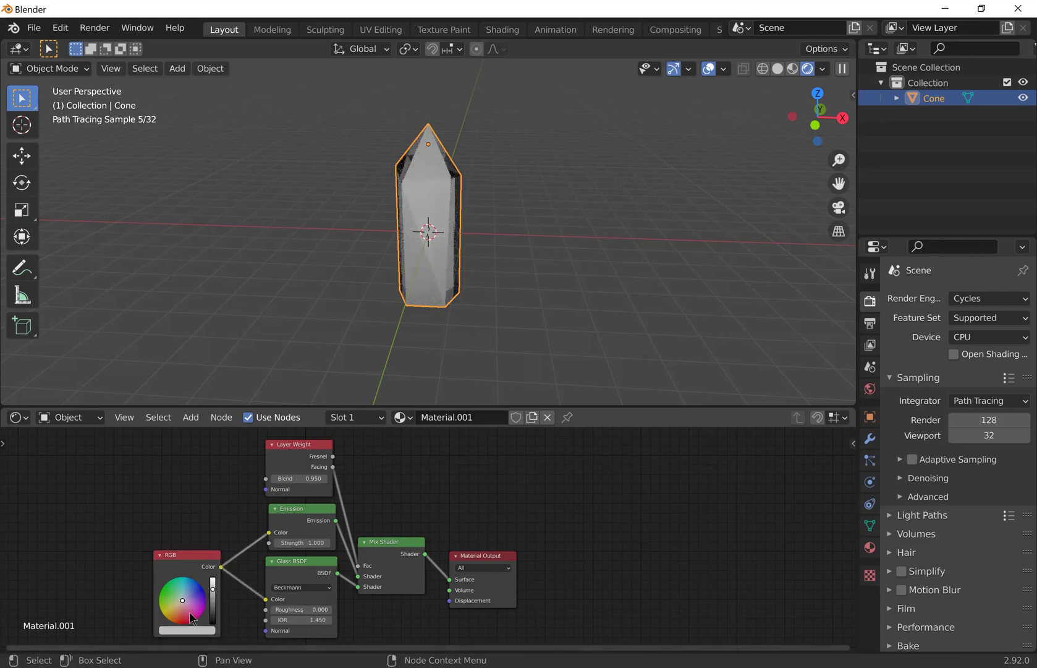
Step: Pick red on the RGB node's colour wheel to tint the crystal red
click(213, 583)
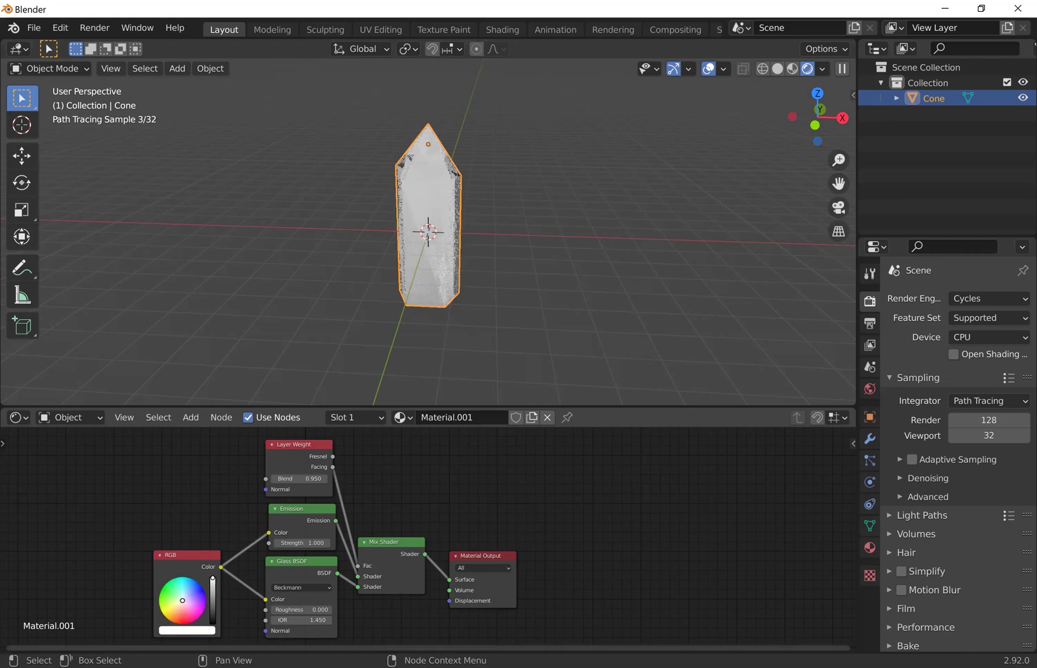
click(189, 597)
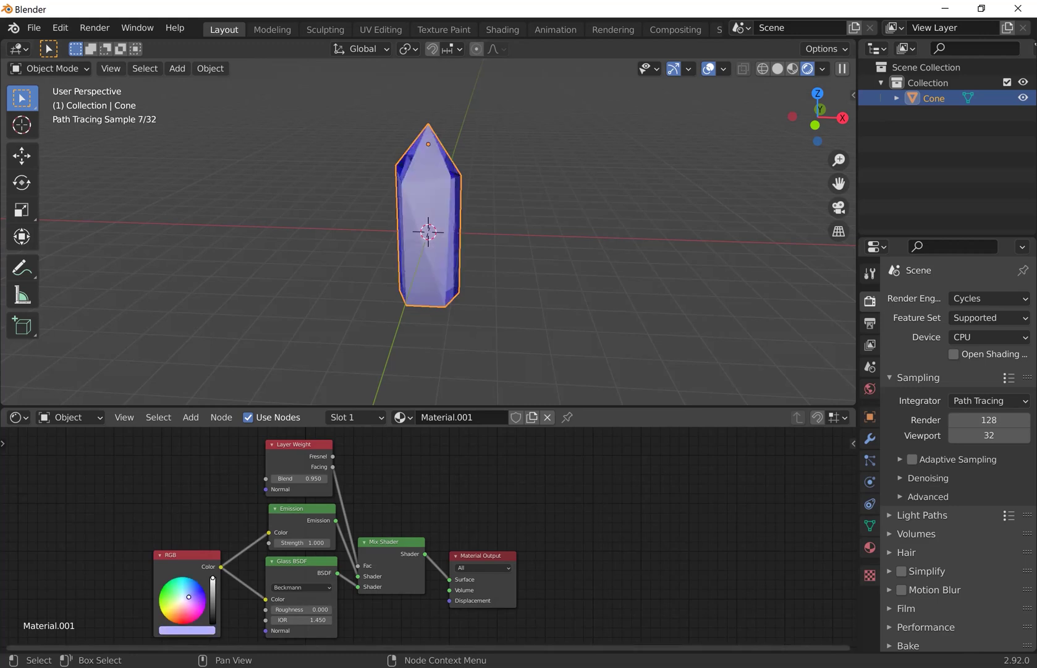
click(186, 599)
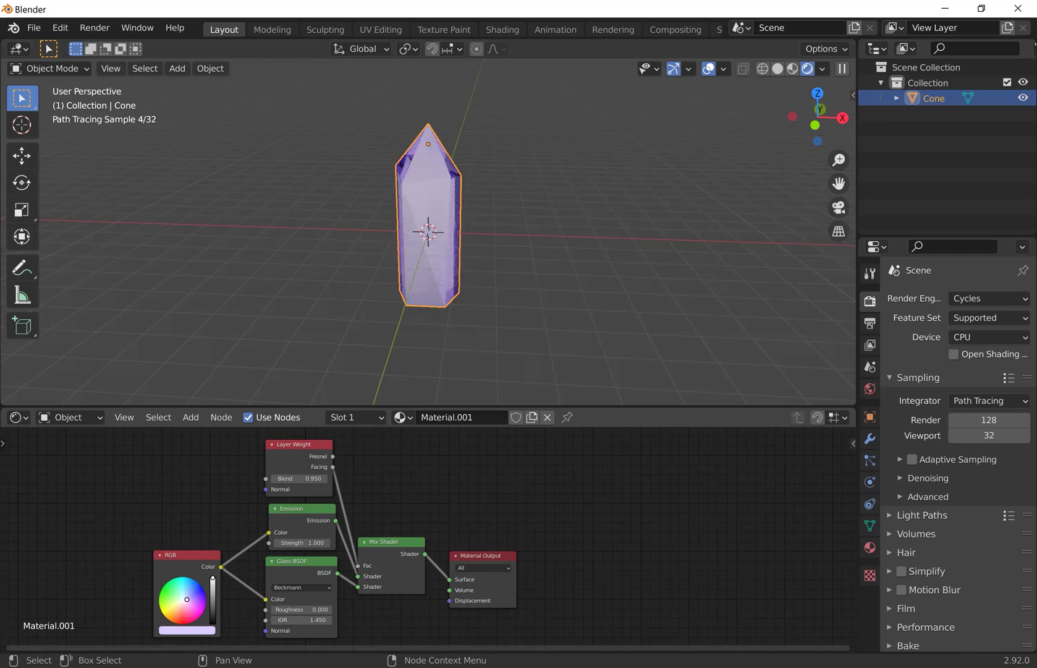
click(173, 620)
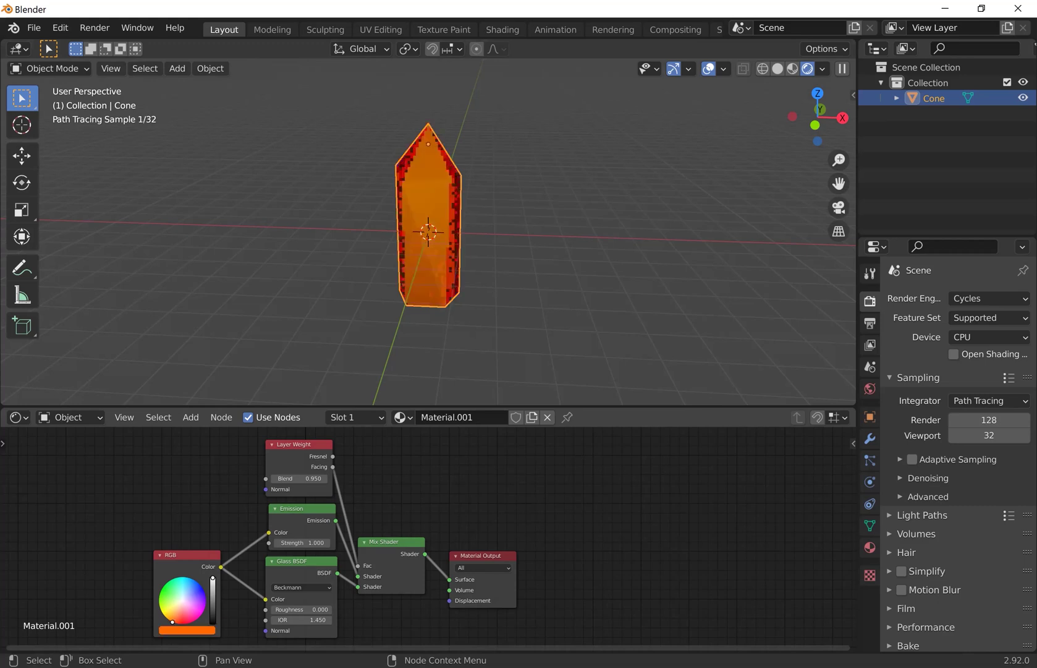
mouse_move(173, 621)
mouse_down()
mouse_move(181, 623)
mouse_move(180, 613)
mouse_up()
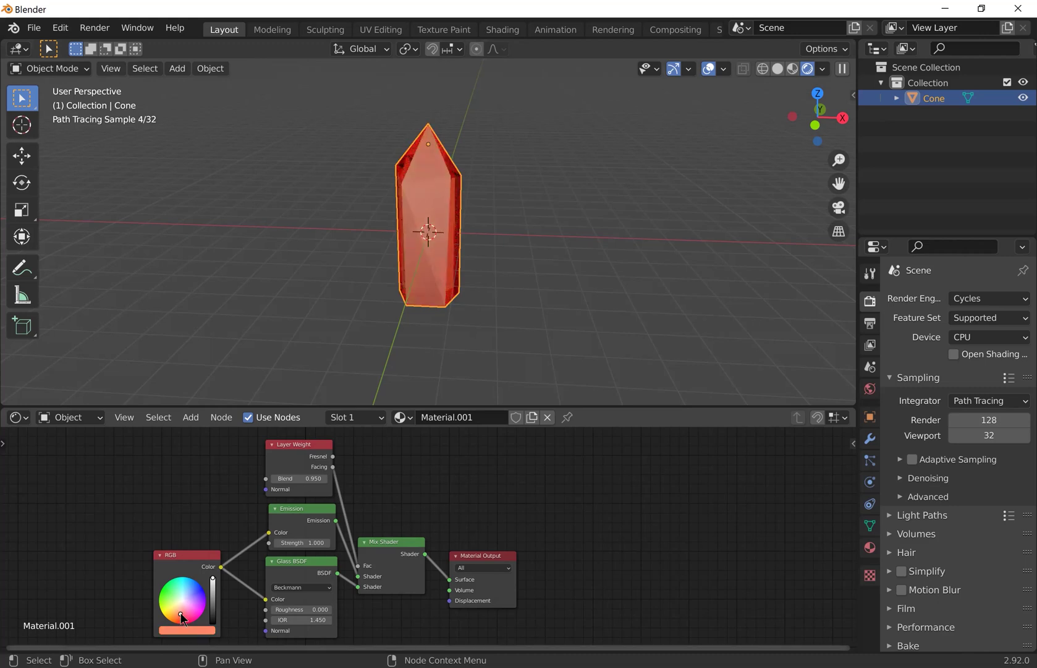
Step: Set the Layer Weight Blend to 0.990 and shrink the node editor to enlarge the 3D view
click(314, 478)
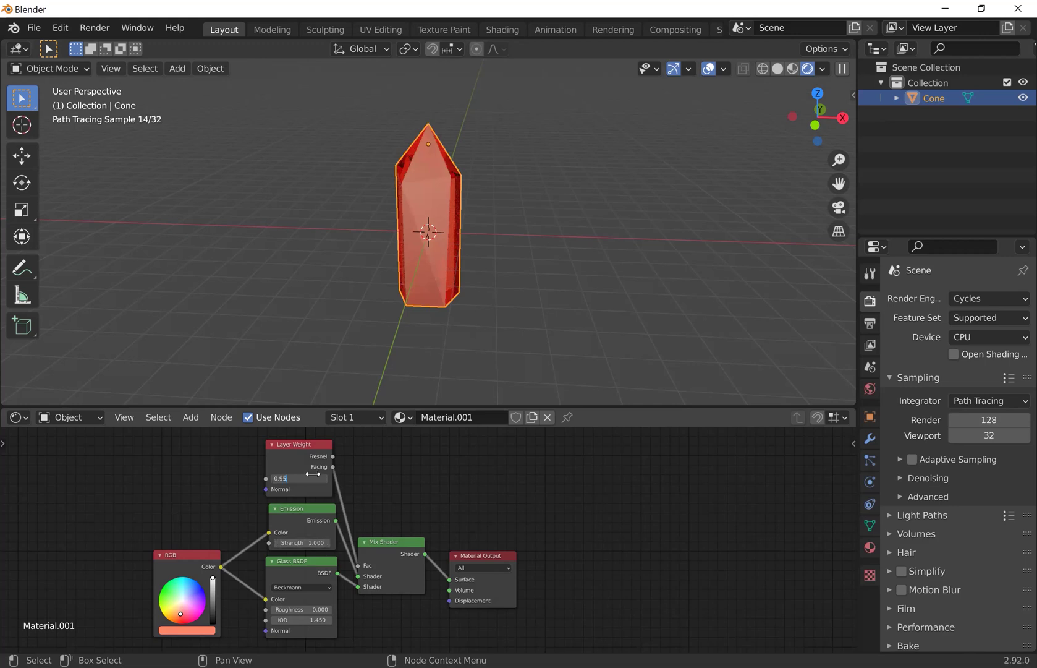
text(0.99)
key(Return)
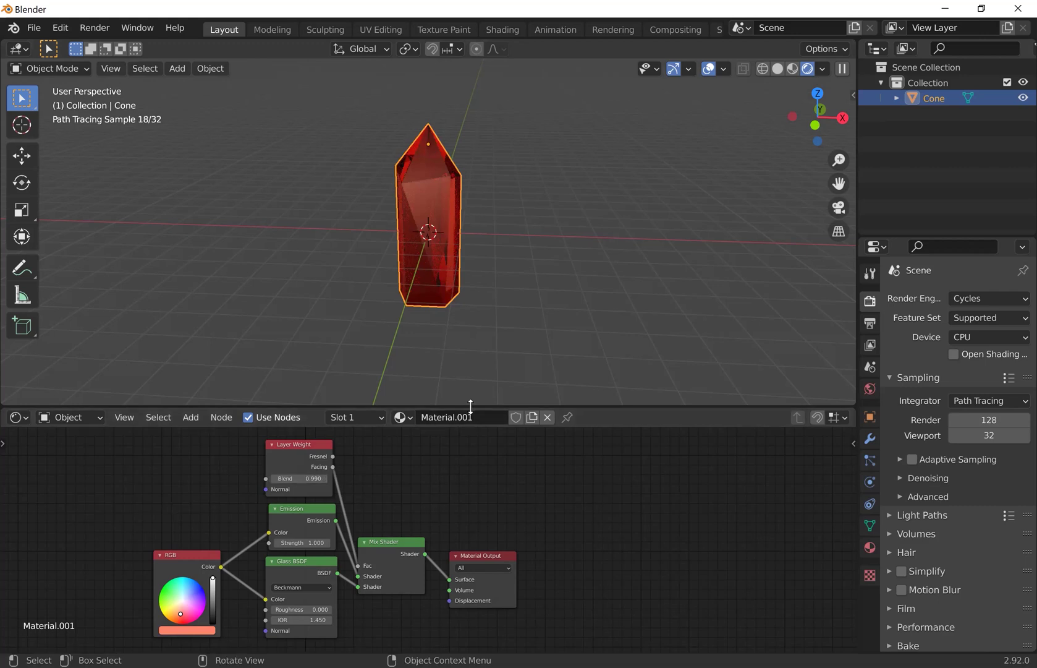
drag(471, 406, 462, 636)
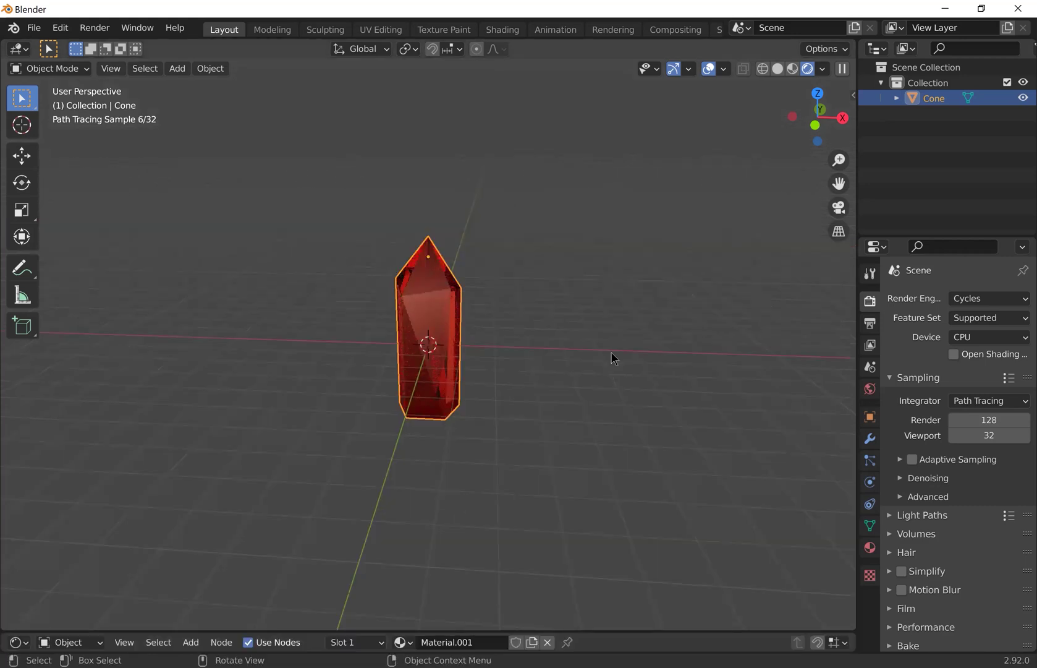
Step: In the World properties, drag the background Color's value to 0 for pure black
key(ctrl+Tab)
key(ctrl+Tab)
key(ctrl+Tab)
key(ctrl+Tab)
click(978, 392)
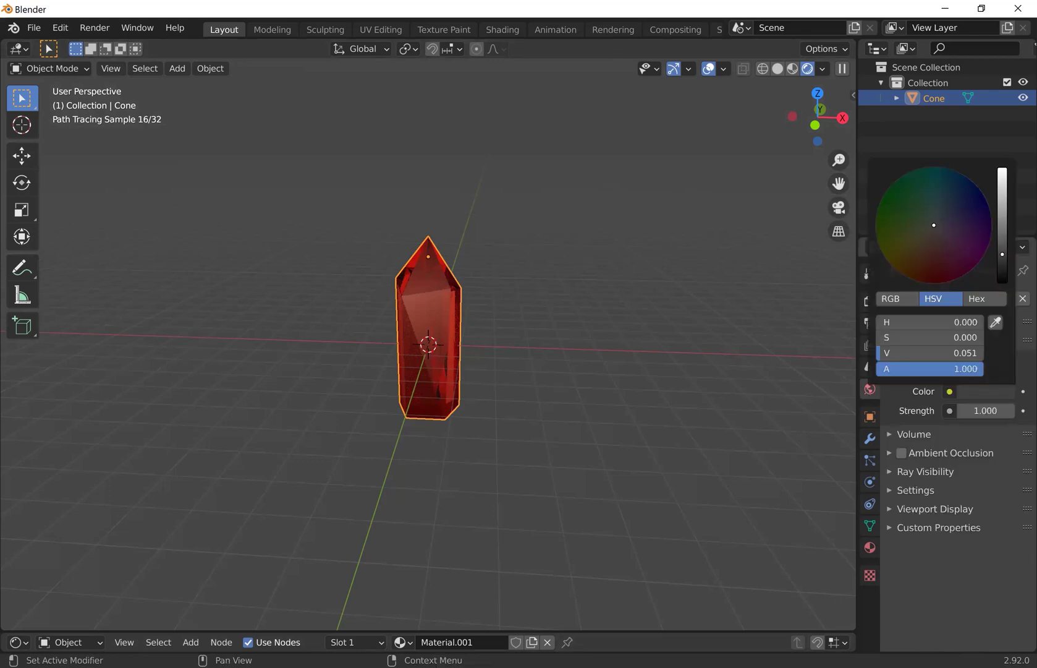
drag(1002, 254, 1002, 272)
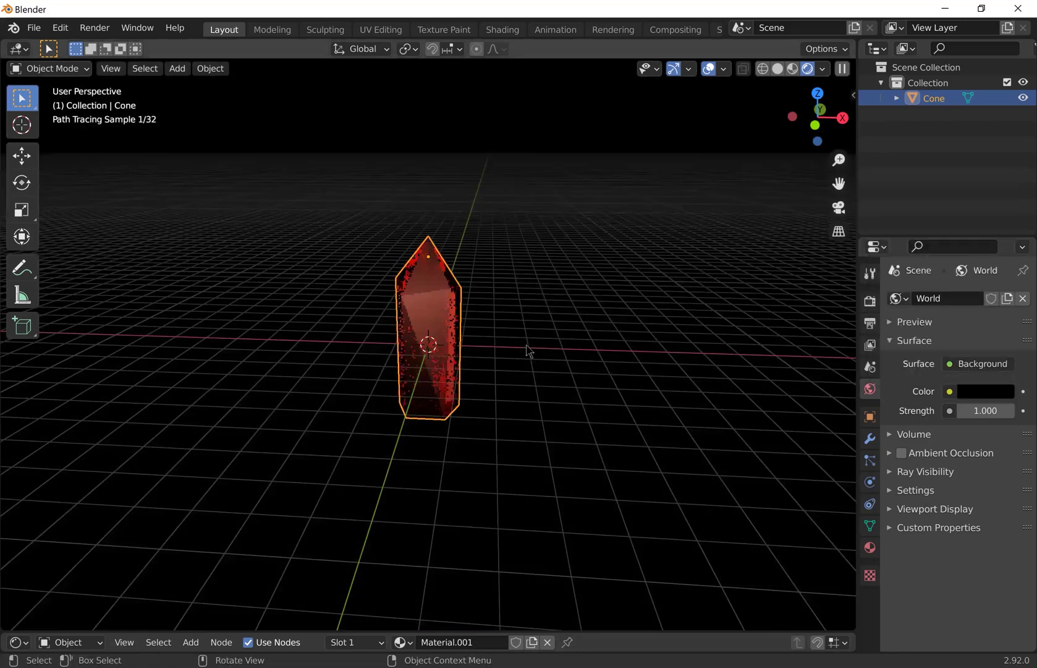
click(530, 353)
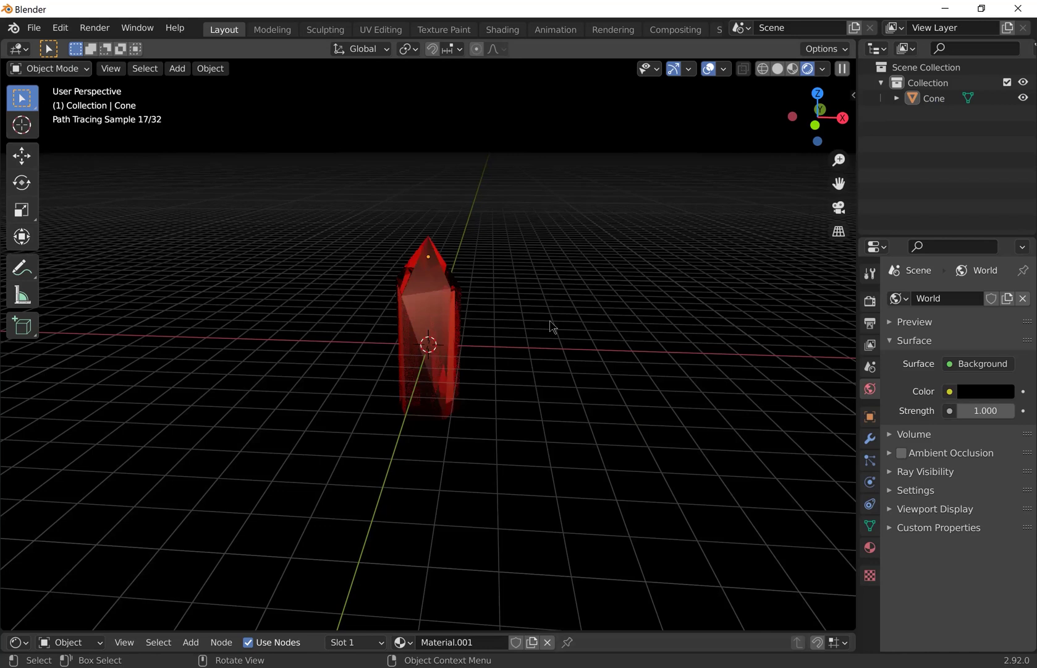
Step: Add a plane, scale it up about 30 times and move it down along Z below the crystal
key(shift+a)
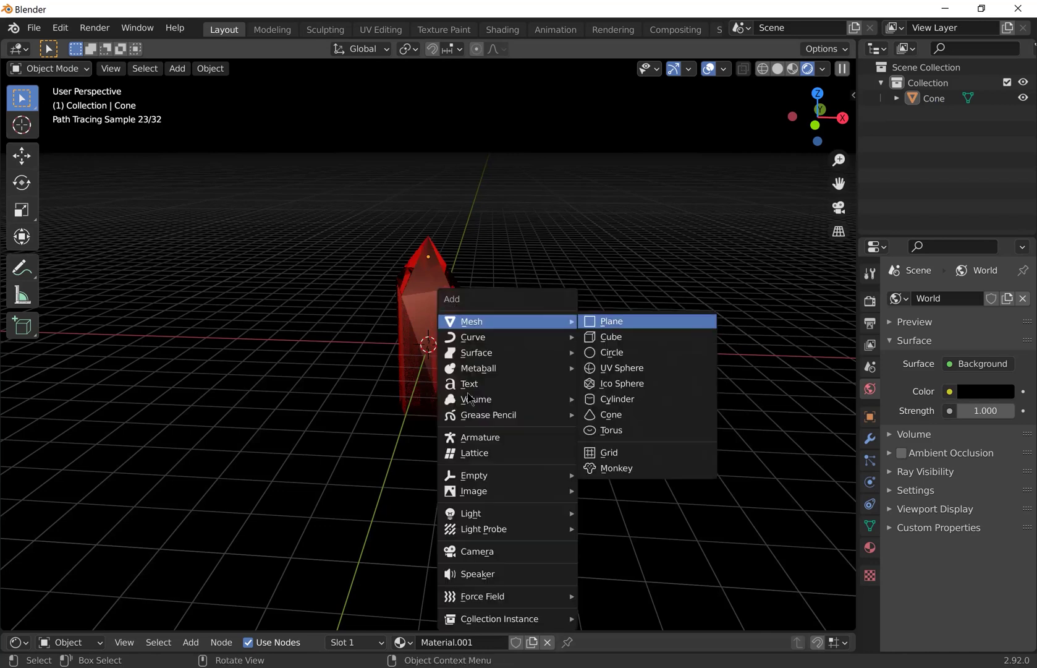
key(Return)
key(s)
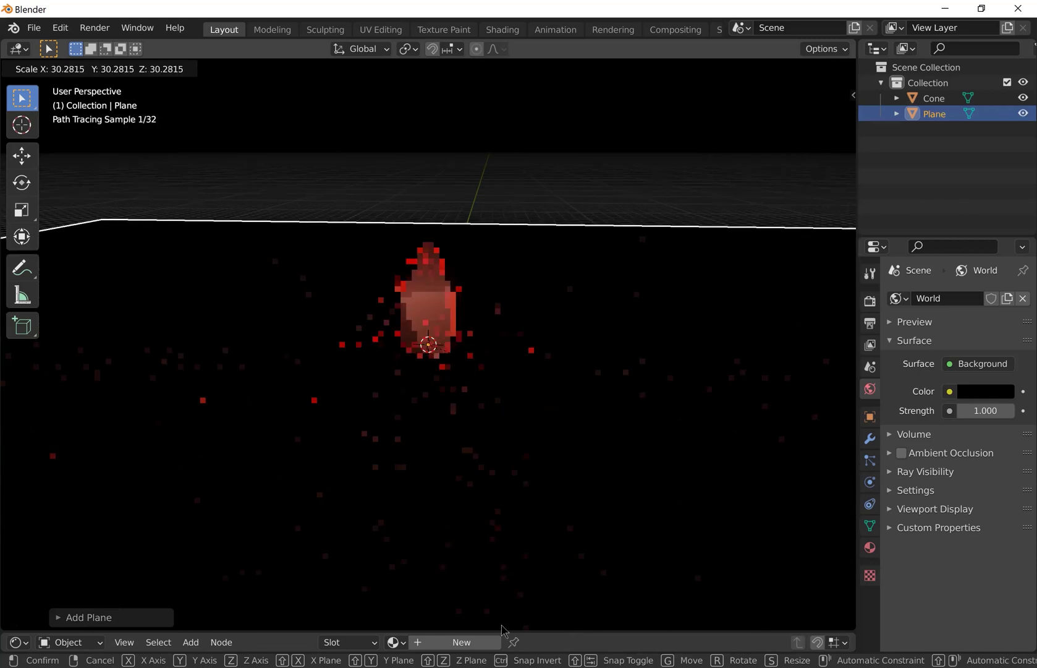
click(252, 598)
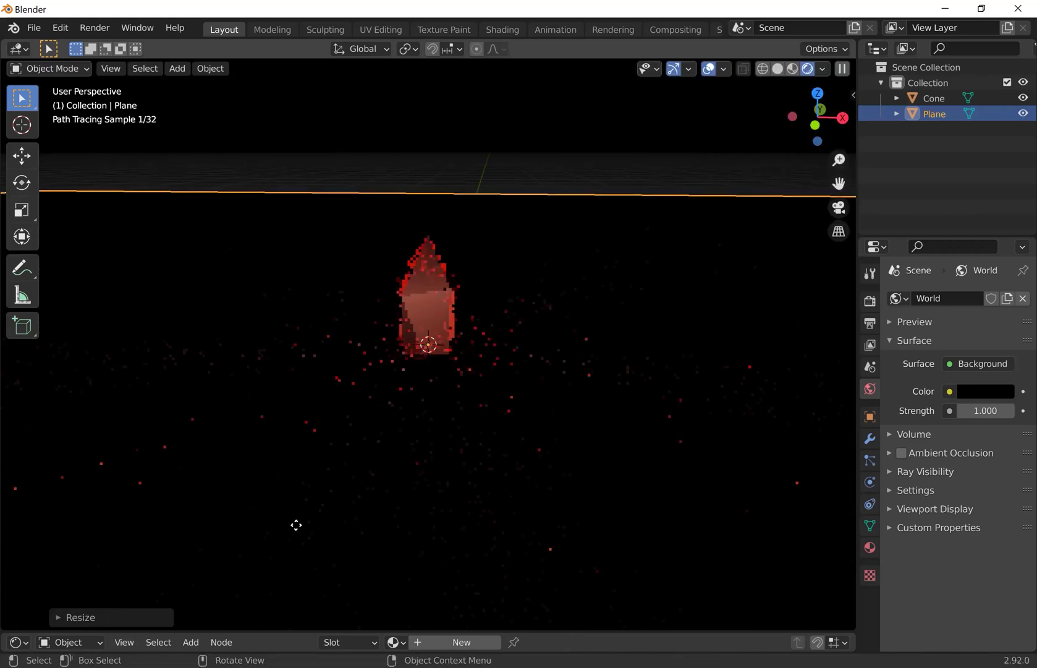
key(g)
key(z)
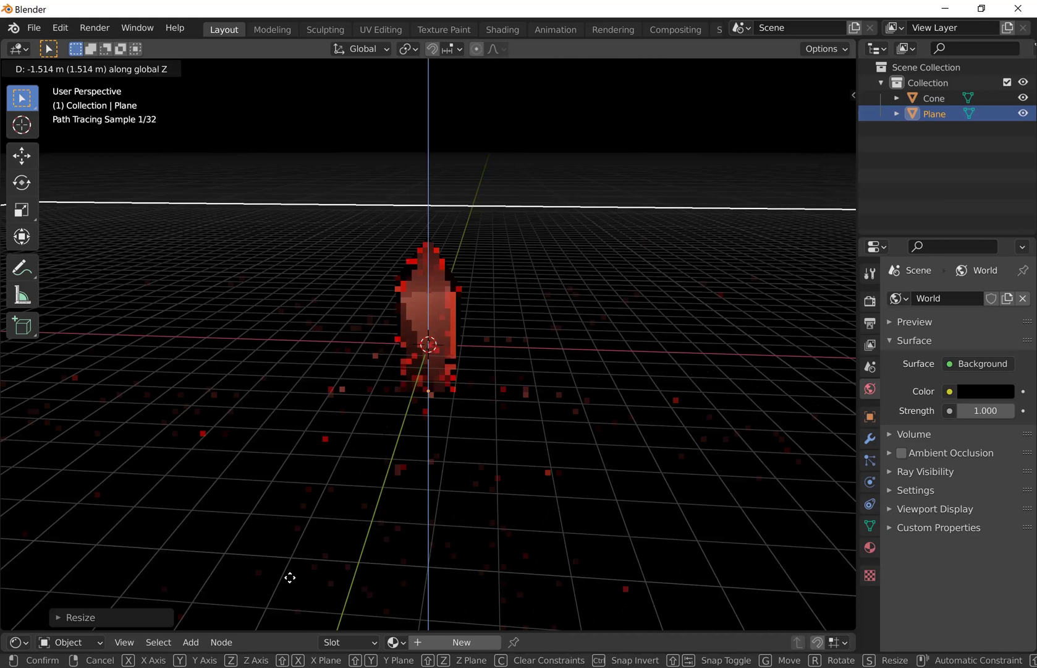
click(290, 589)
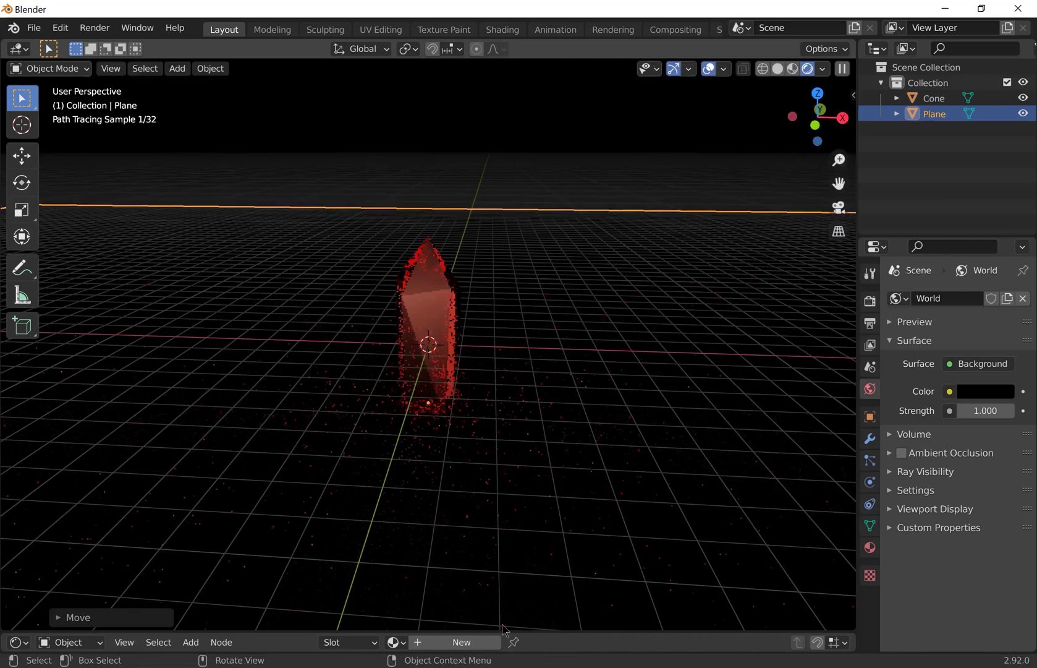
Step: Reselect the crystal, raise its Emission Strength through 3 and 5 to 10, then enlarge the 3D view
key(ctrl+z)
drag(504, 631, 537, 350)
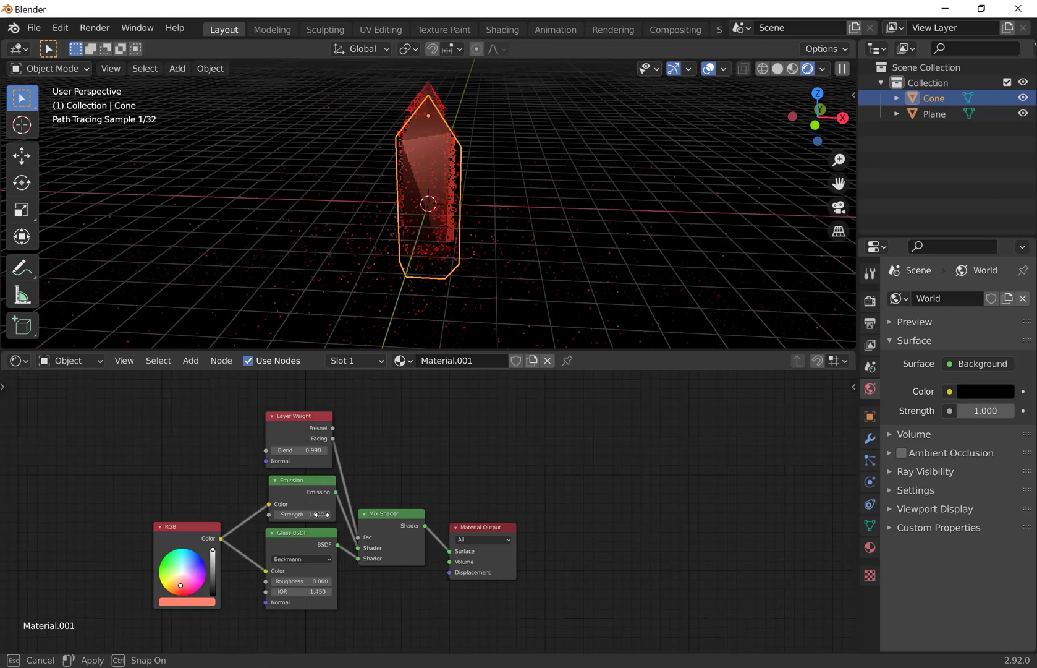
drag(321, 514, 322, 514)
click(322, 514)
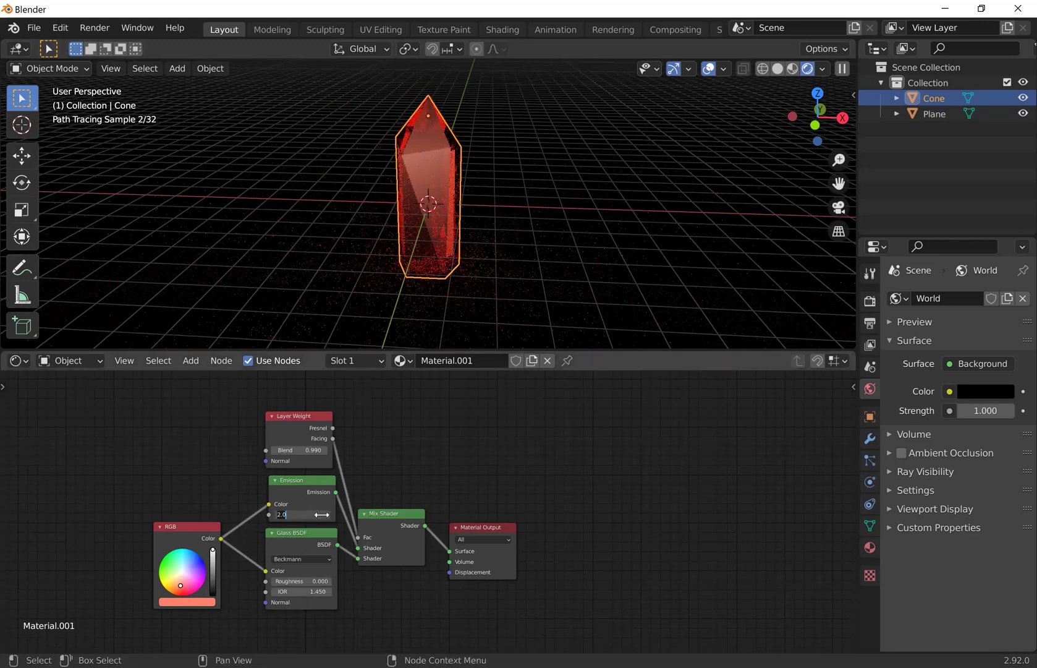
text(3)
key(Return)
click(320, 514)
text(5)
key(Return)
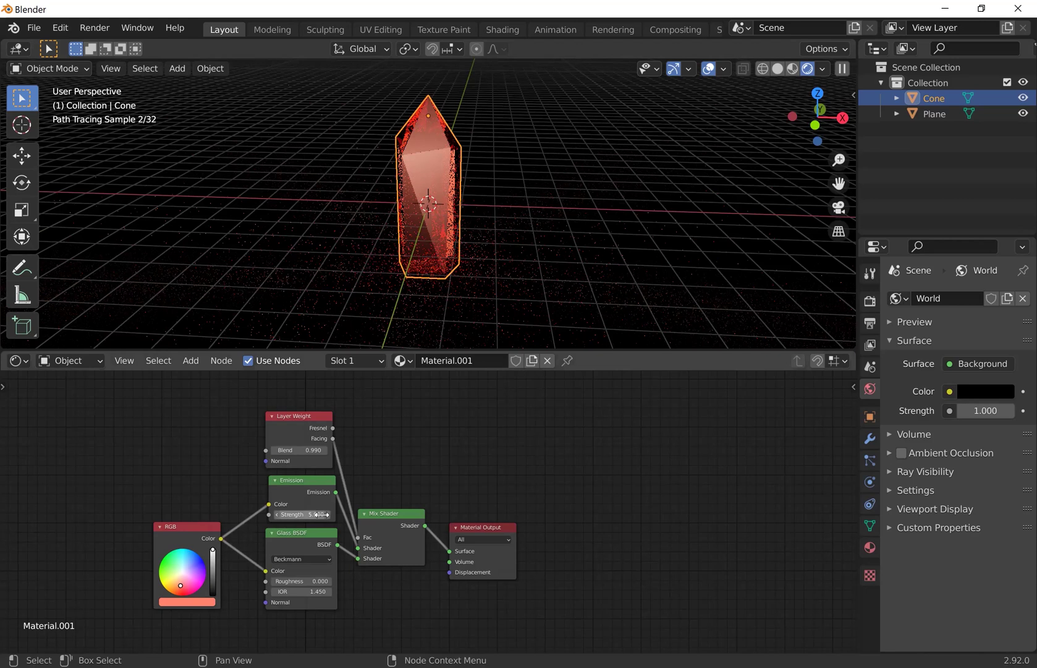
drag(321, 514, 346, 514)
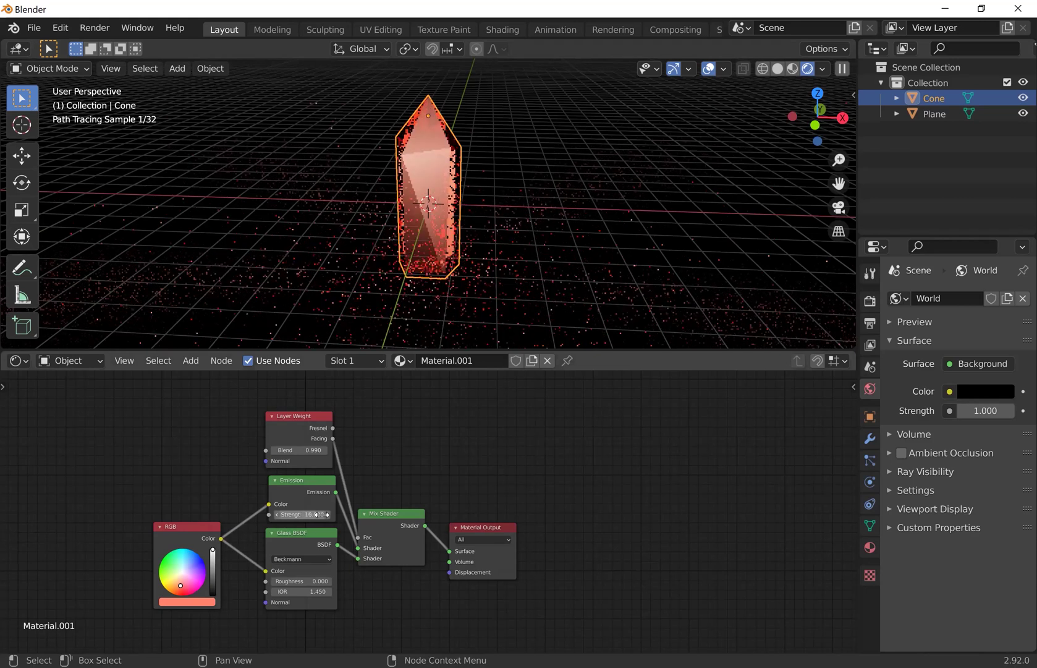
drag(476, 351, 503, 643)
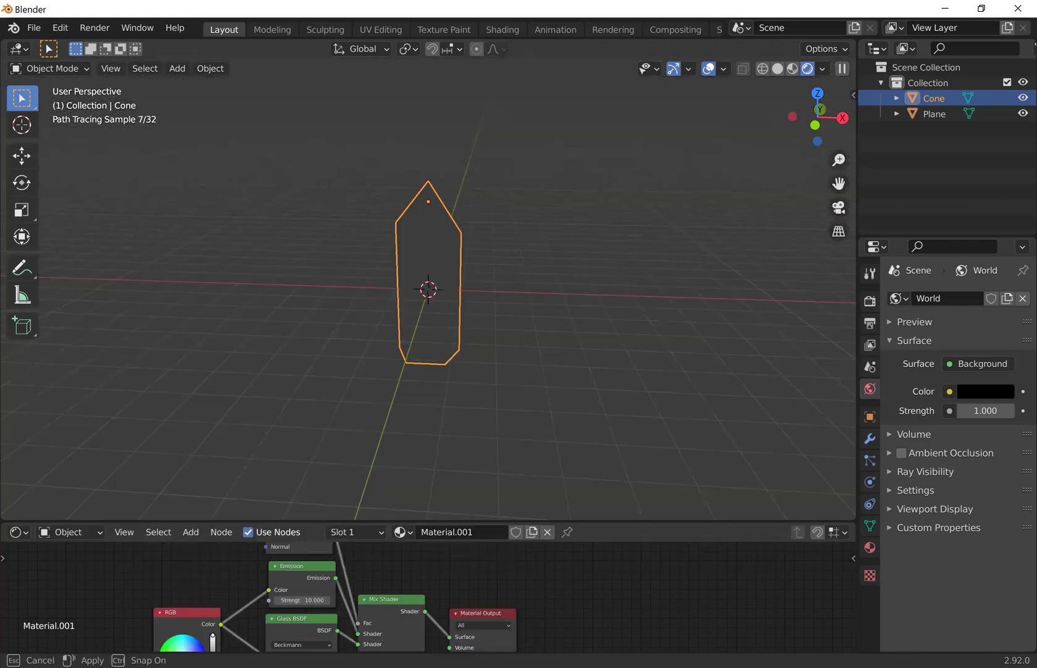
drag(503, 523, 503, 632)
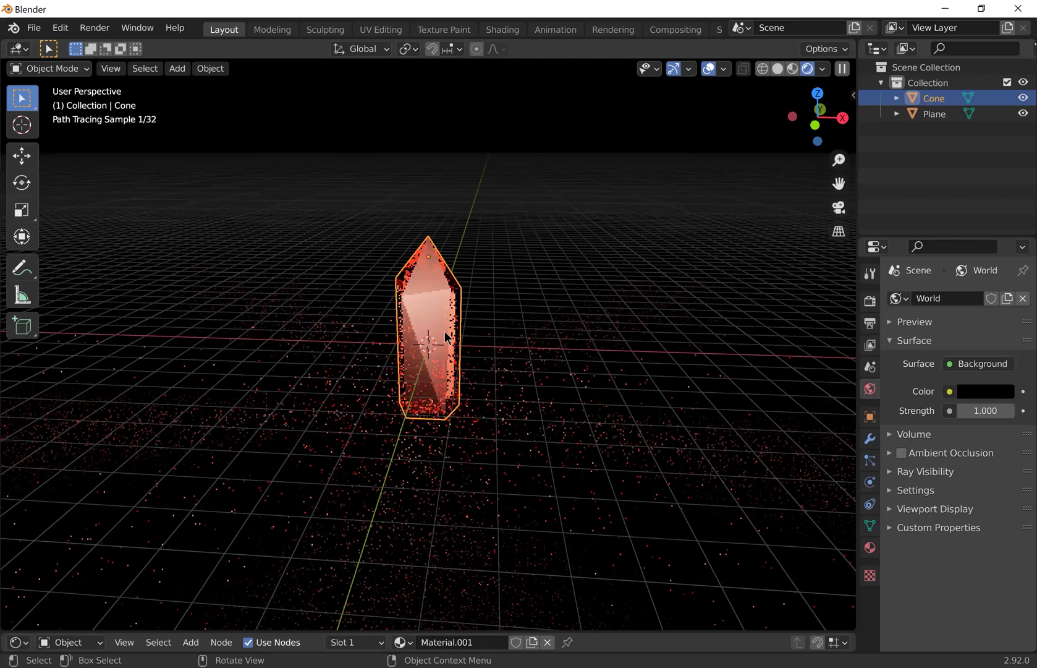
Step: Duplicate the crystal, then rotate, slightly shrink, tilt and reposition the copy beside the original
right_click(445, 331)
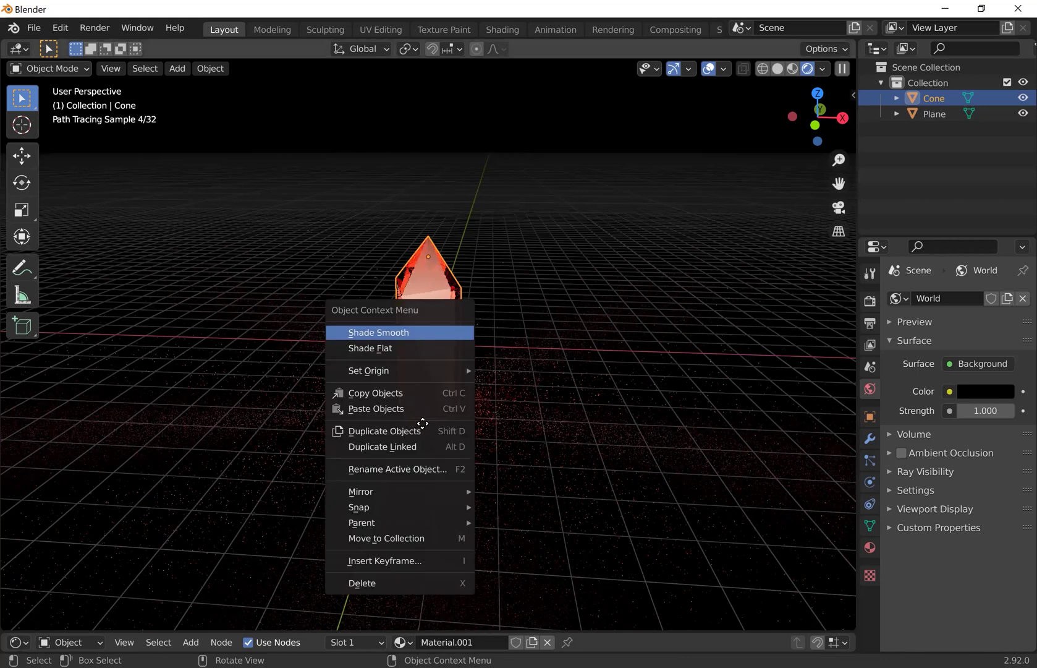
click(467, 427)
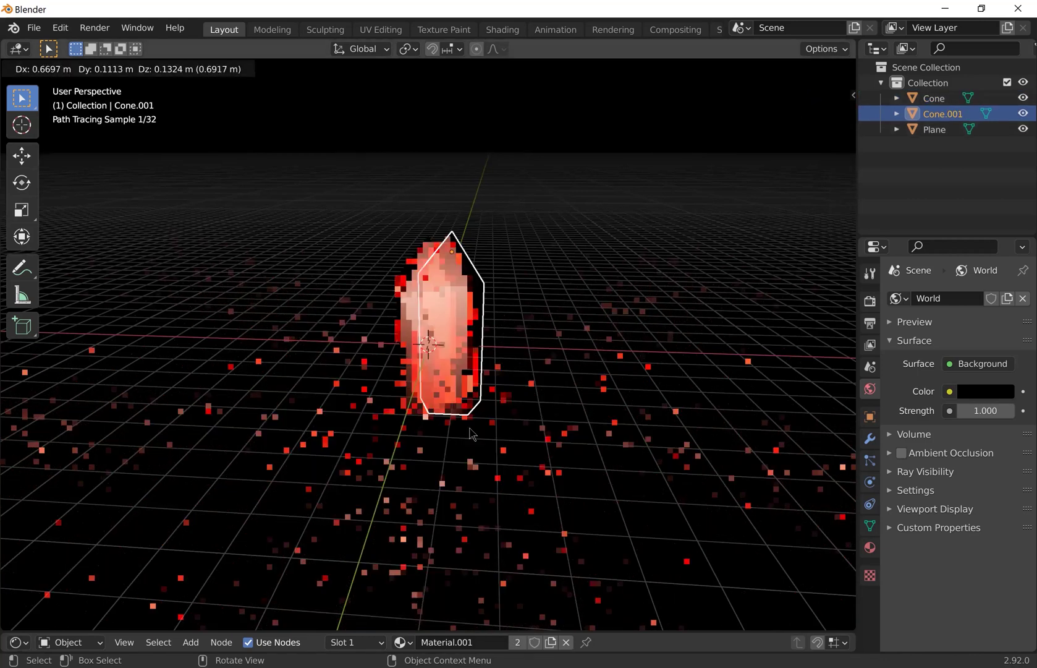
click(473, 435)
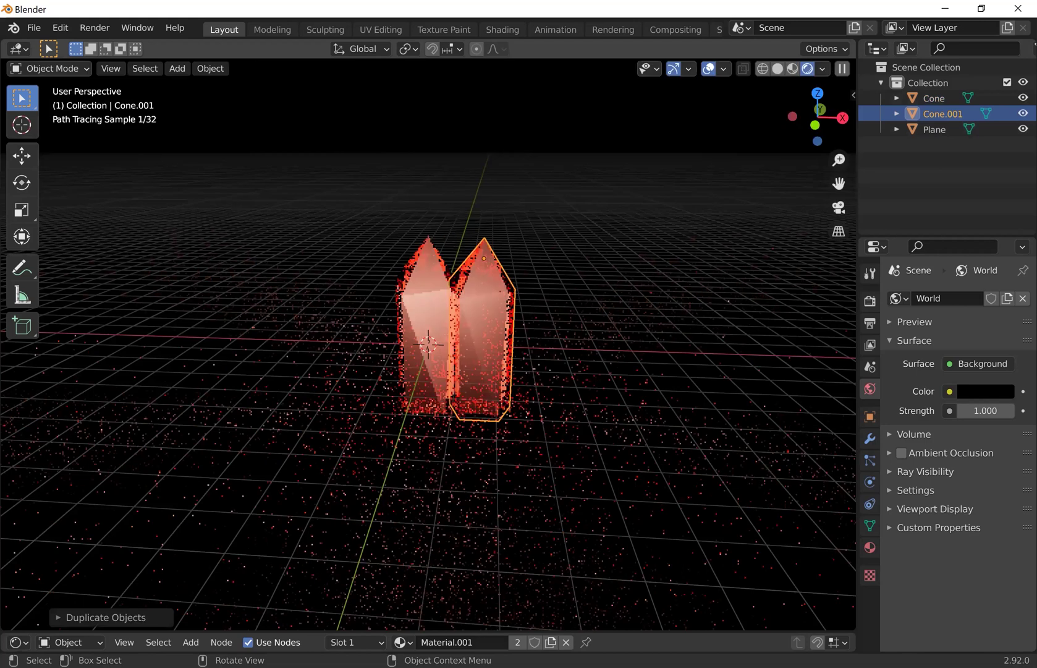
key(r)
key(z)
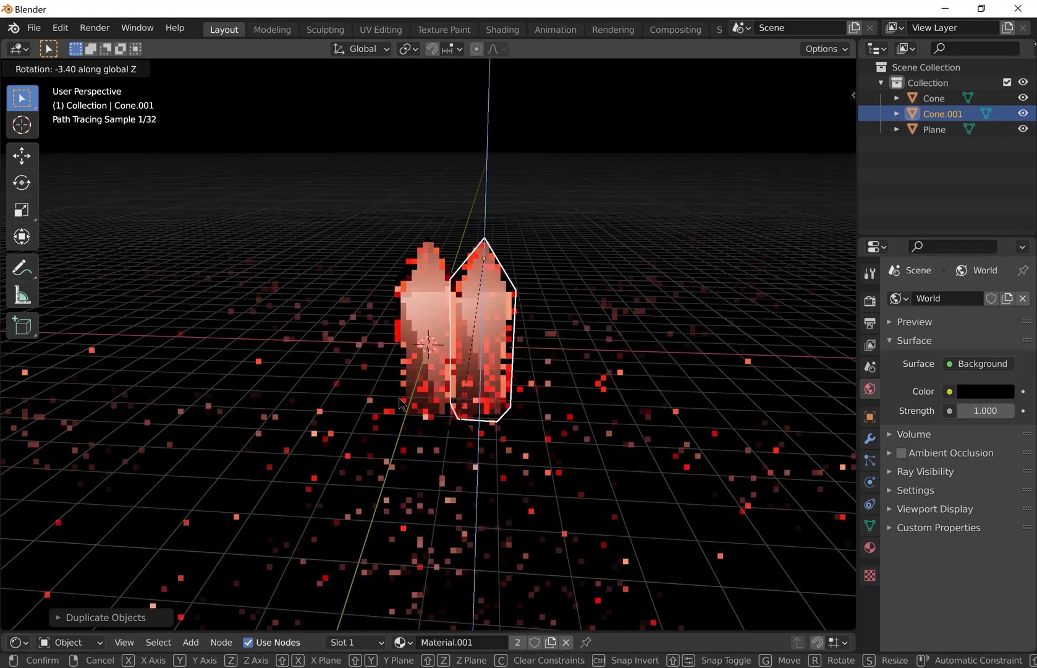
click(402, 404)
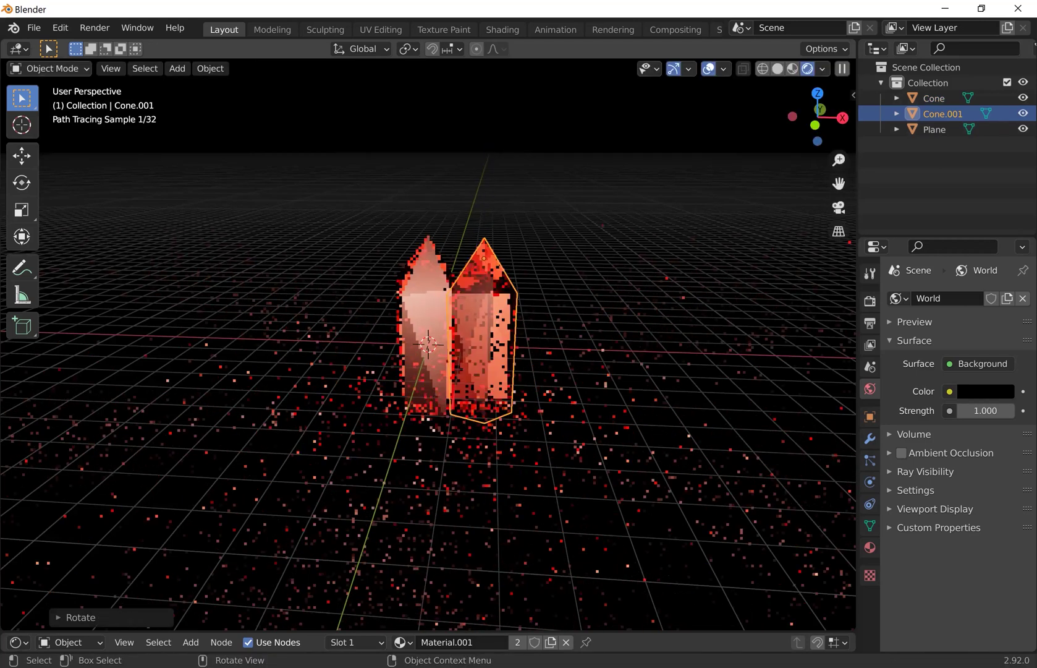
key(s)
click(446, 375)
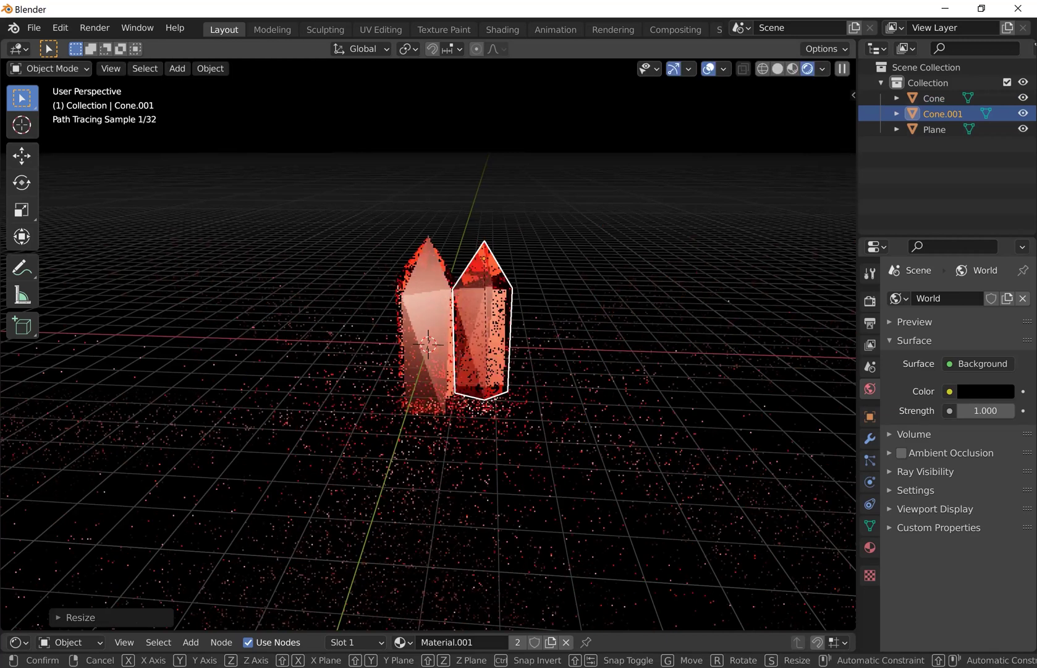
key(r)
click(449, 399)
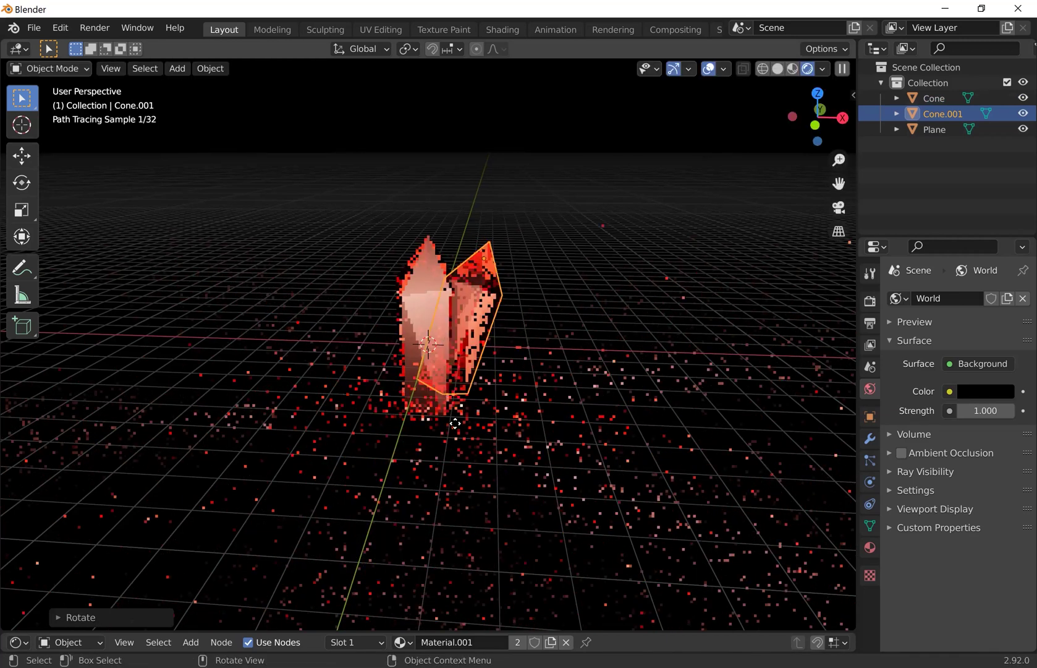
key(g)
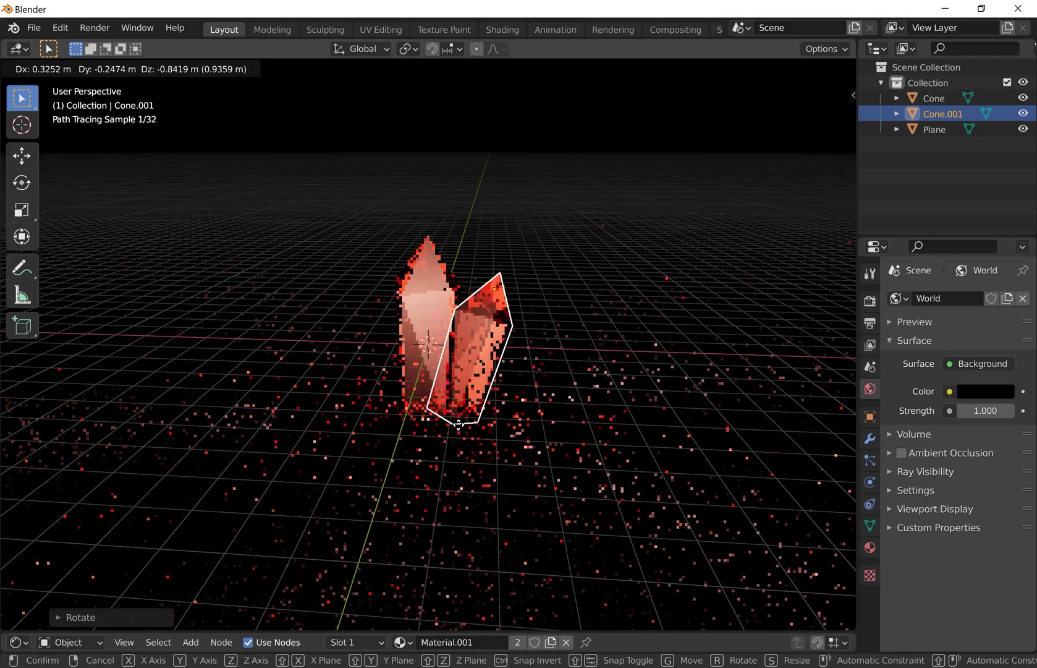
click(470, 394)
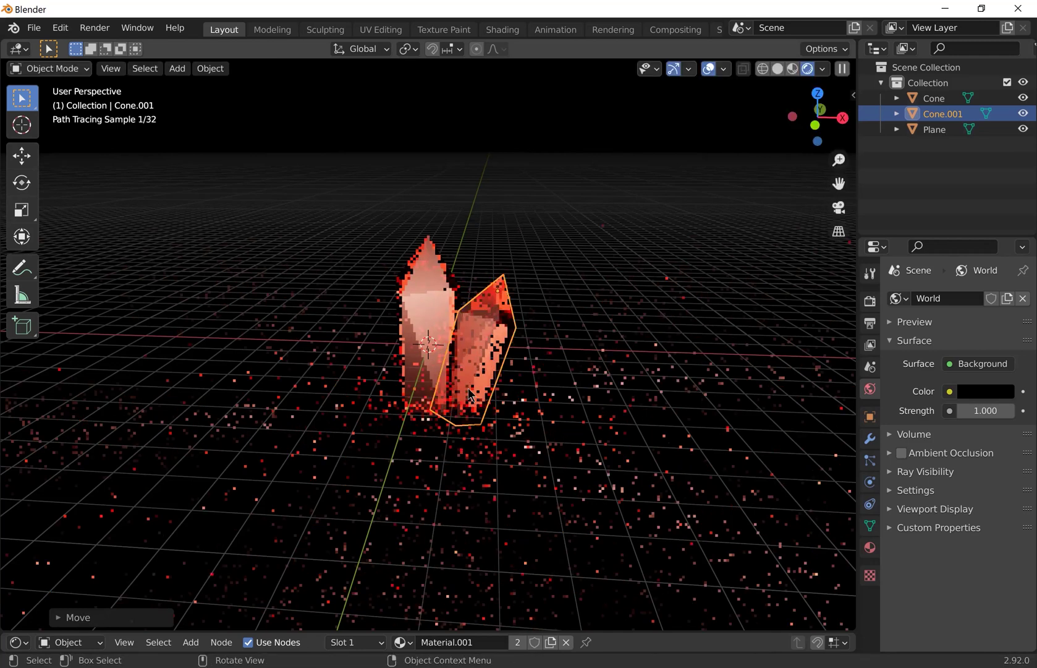
Step: Make a third crystal from the copy, shifting it along Y, spinning it about Z and moving it into place
right_click(470, 394)
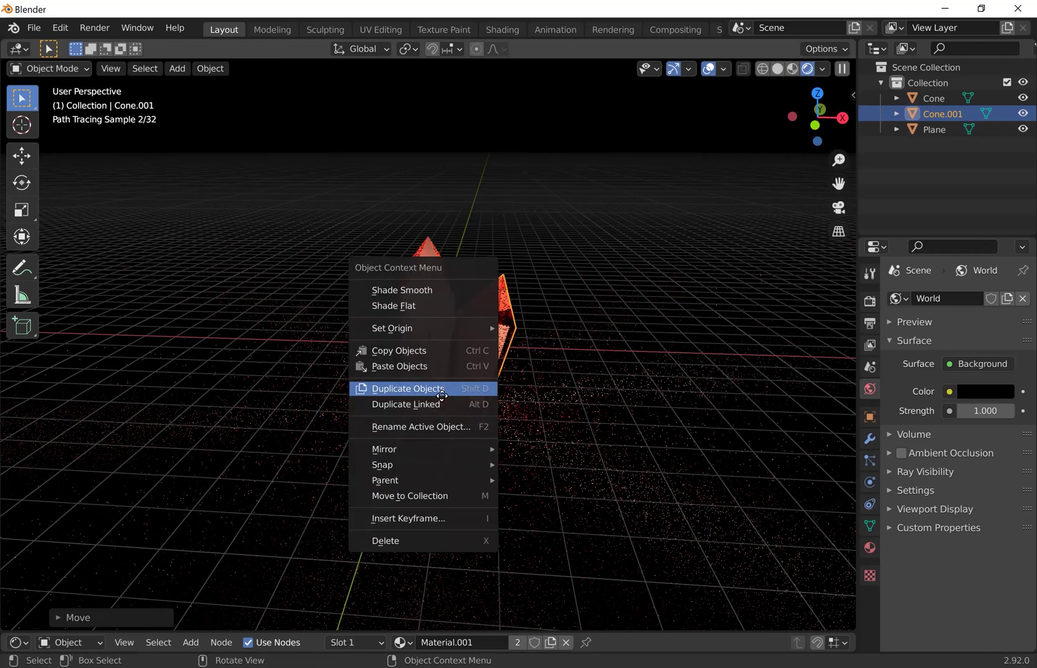
click(440, 388)
key(shift+d)
key(y)
click(440, 447)
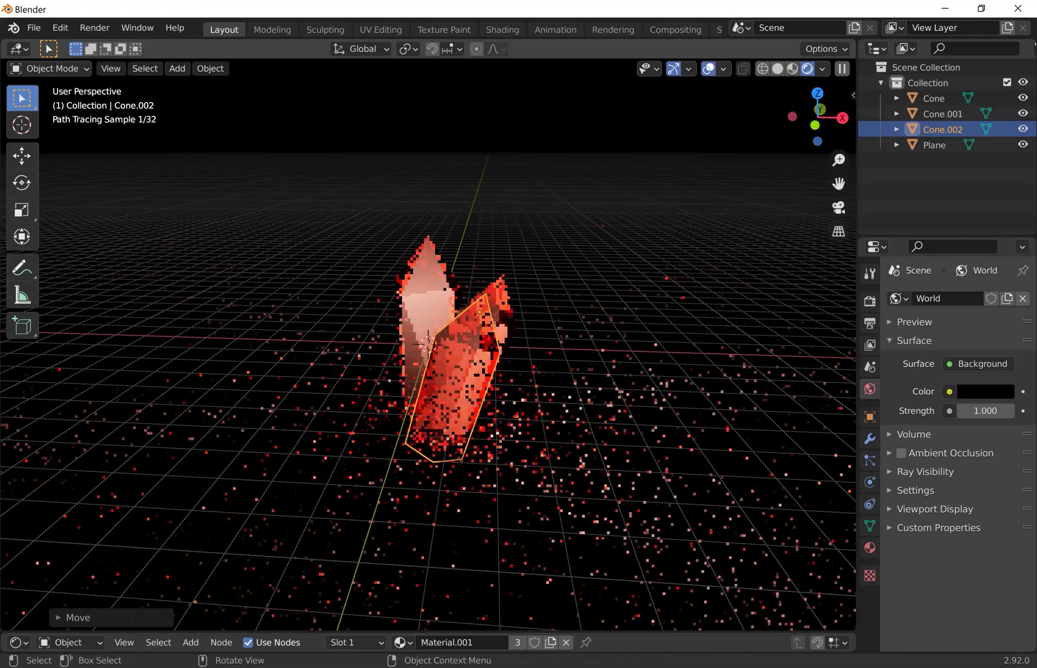
key(r)
key(z)
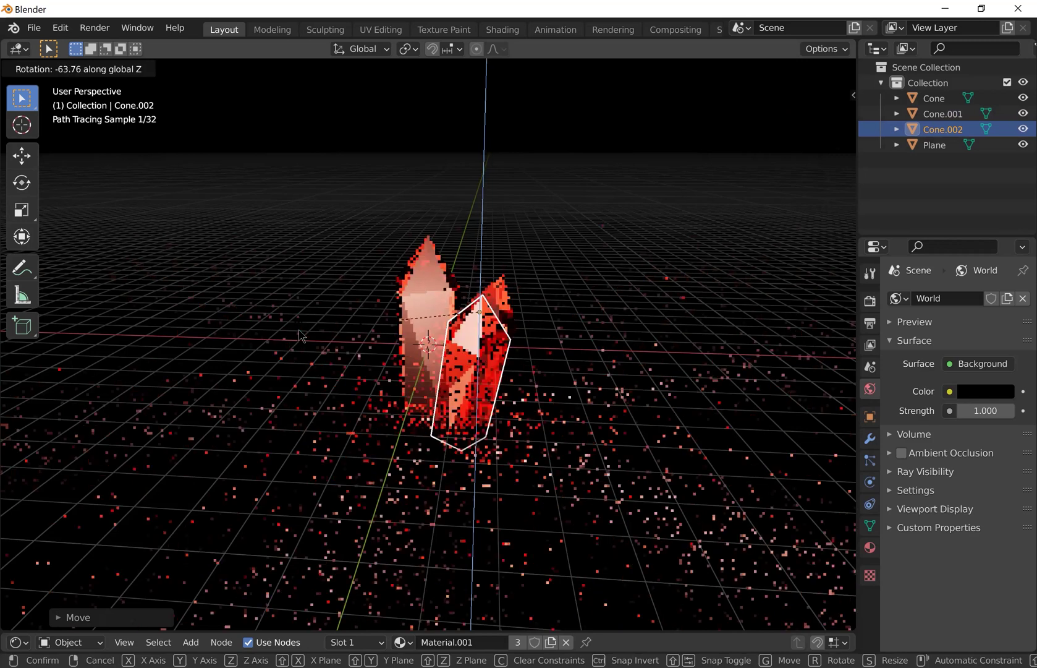
click(419, 393)
key(g)
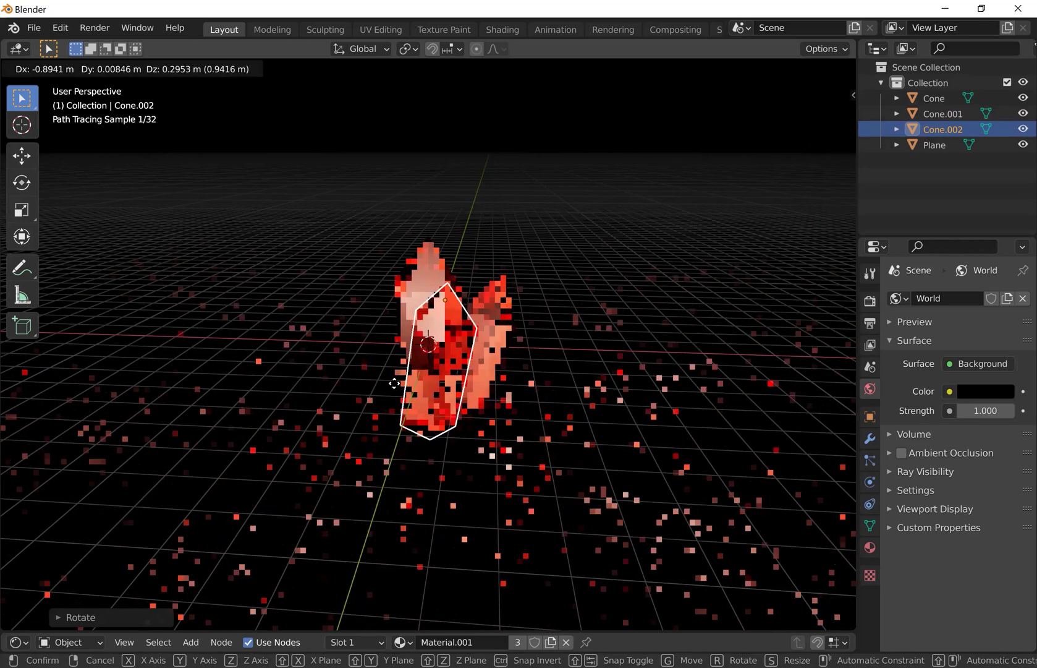
click(394, 383)
click(395, 389)
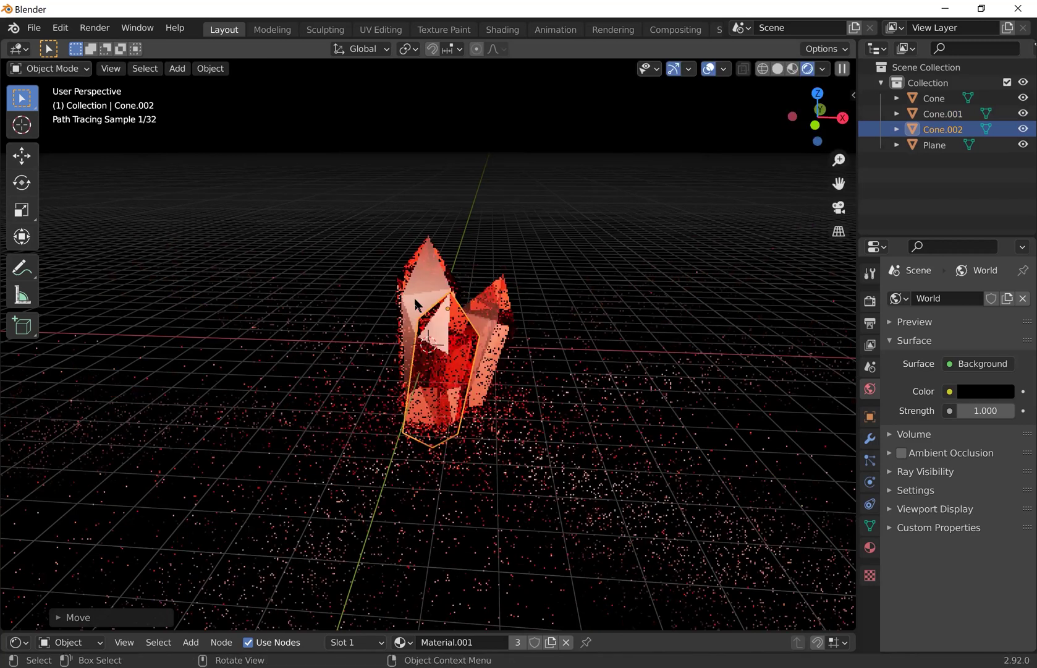
shift+click(494, 309)
Step: Duplicate the three selected crystals, rotate the copies and move them to the cluster's front left
shift+click(494, 308)
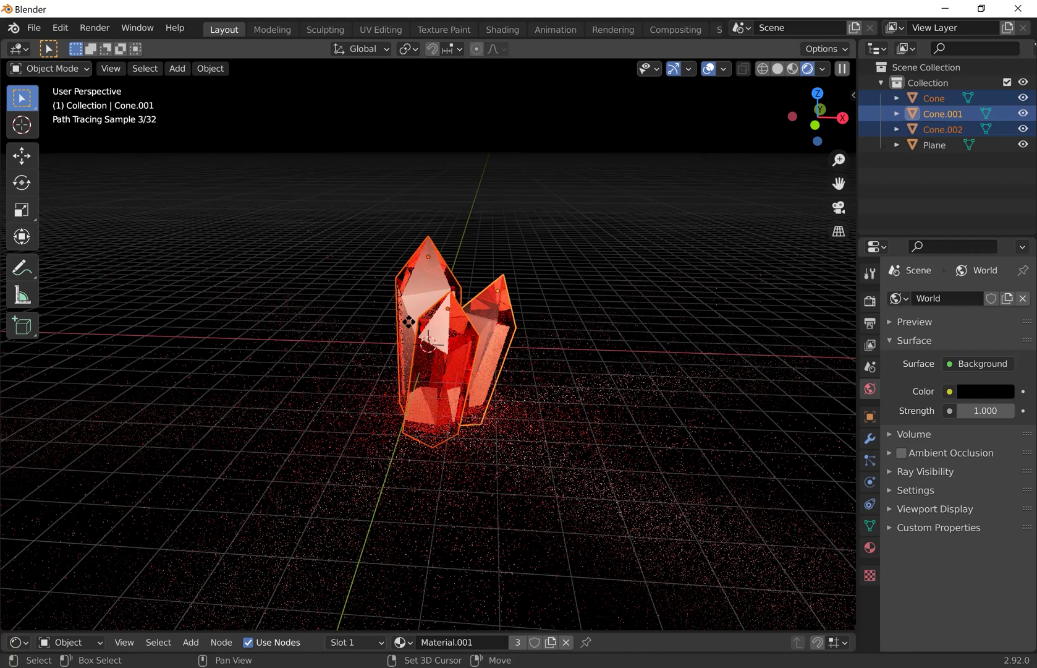
key(shift+d)
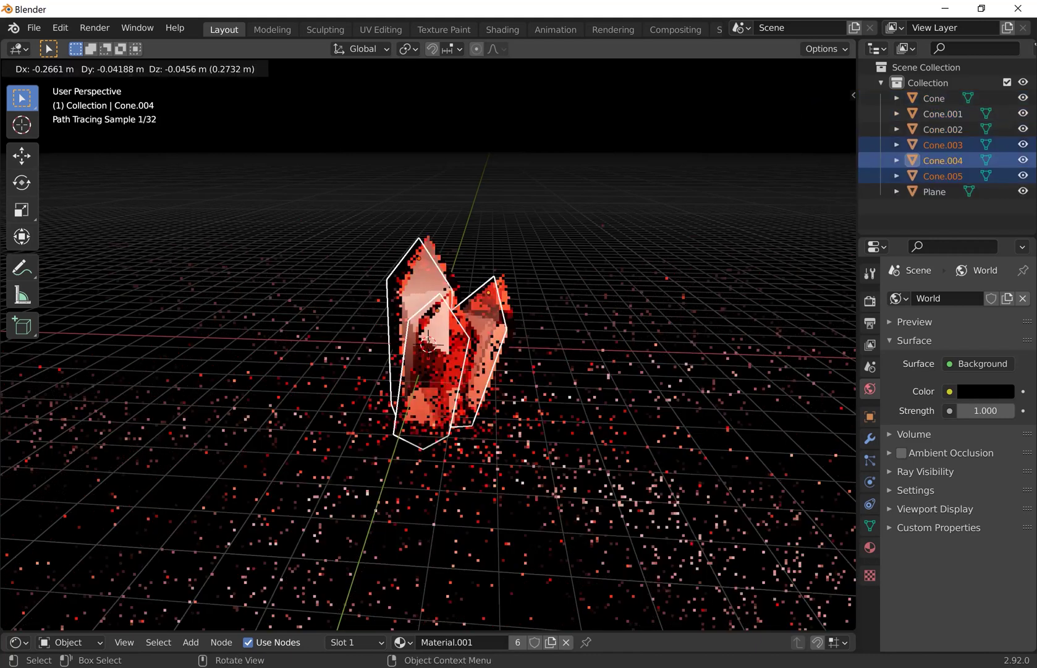
key(Return)
key(r)
key(z)
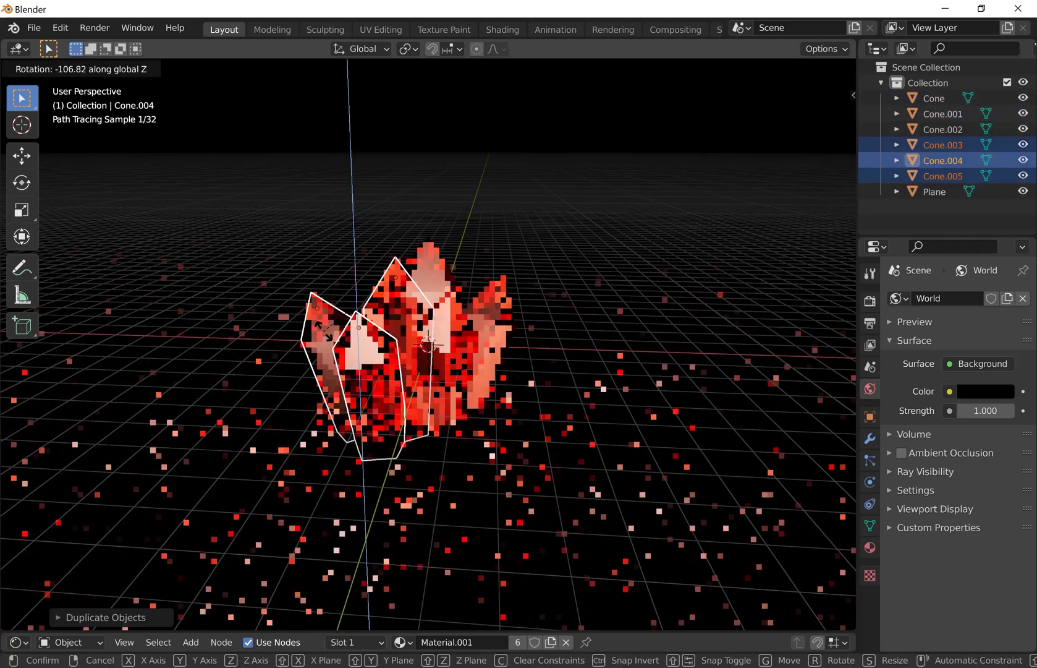
key(Return)
key(r)
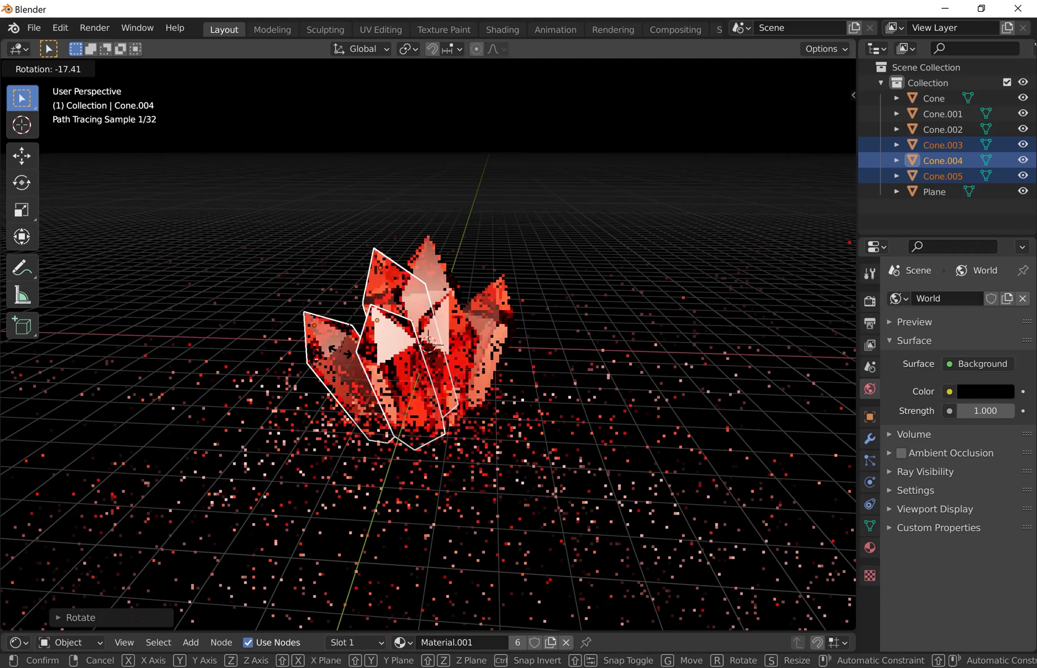
key(g)
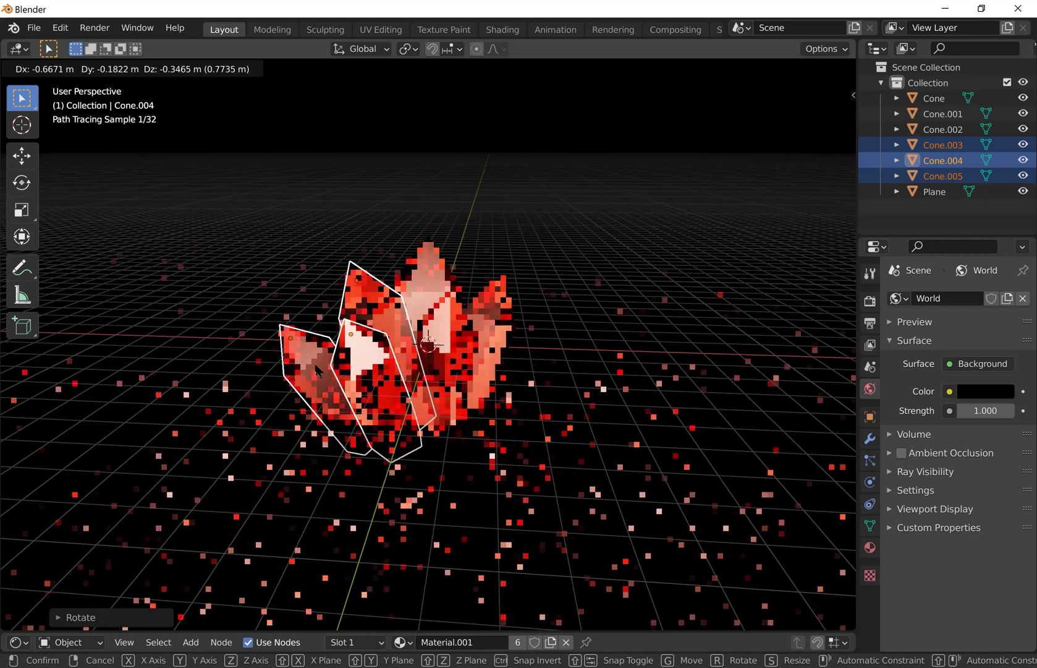
click(315, 369)
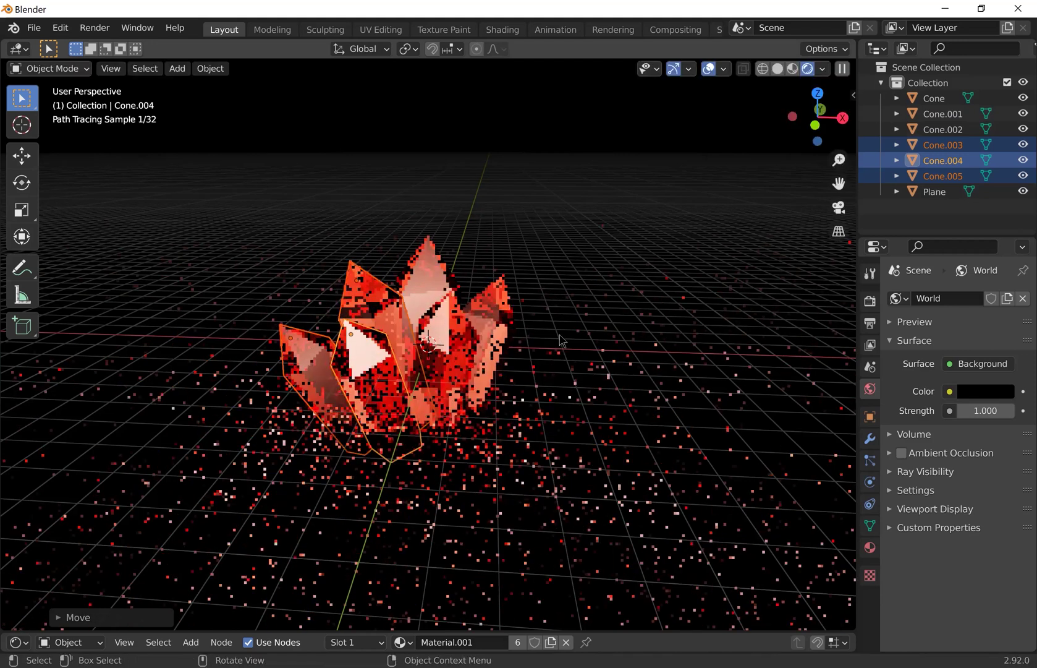
click(568, 212)
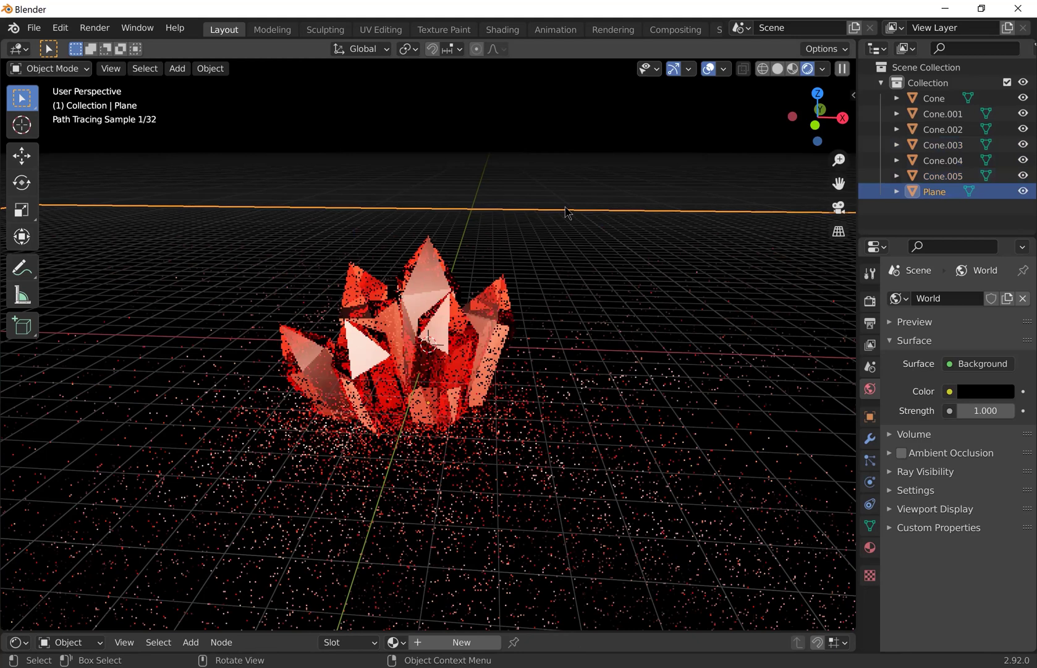
key(alt+a)
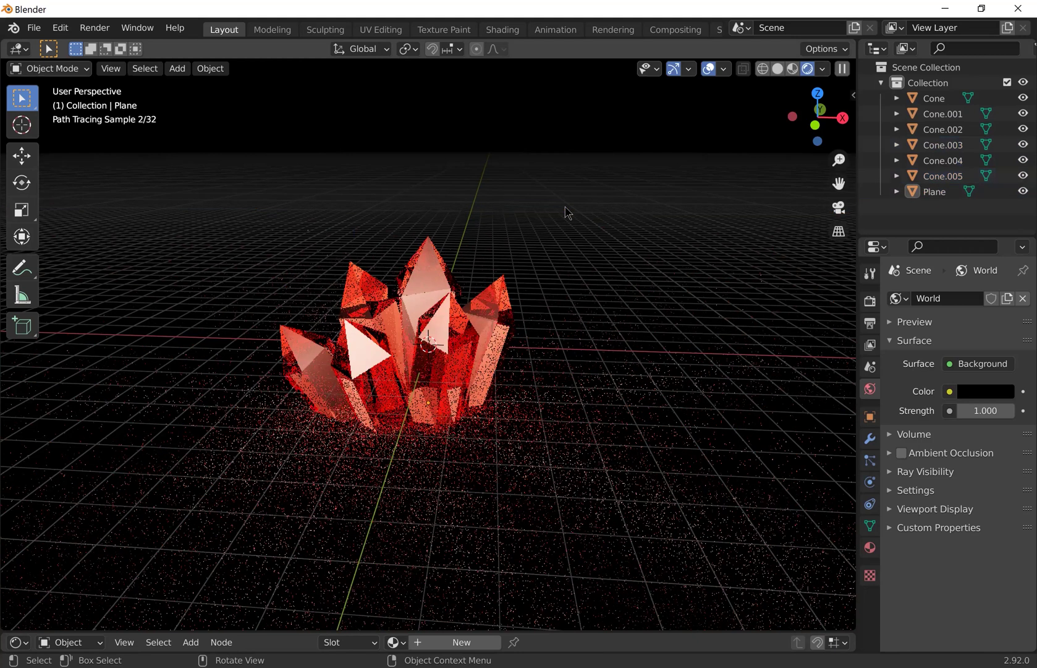
click(102, 30)
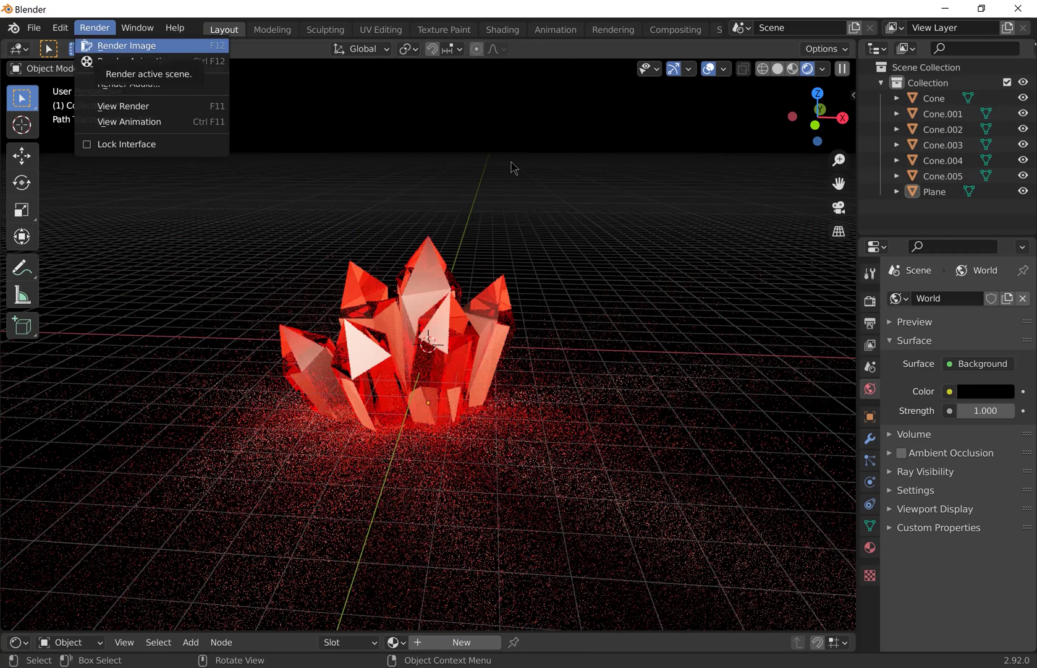
key(Escape)
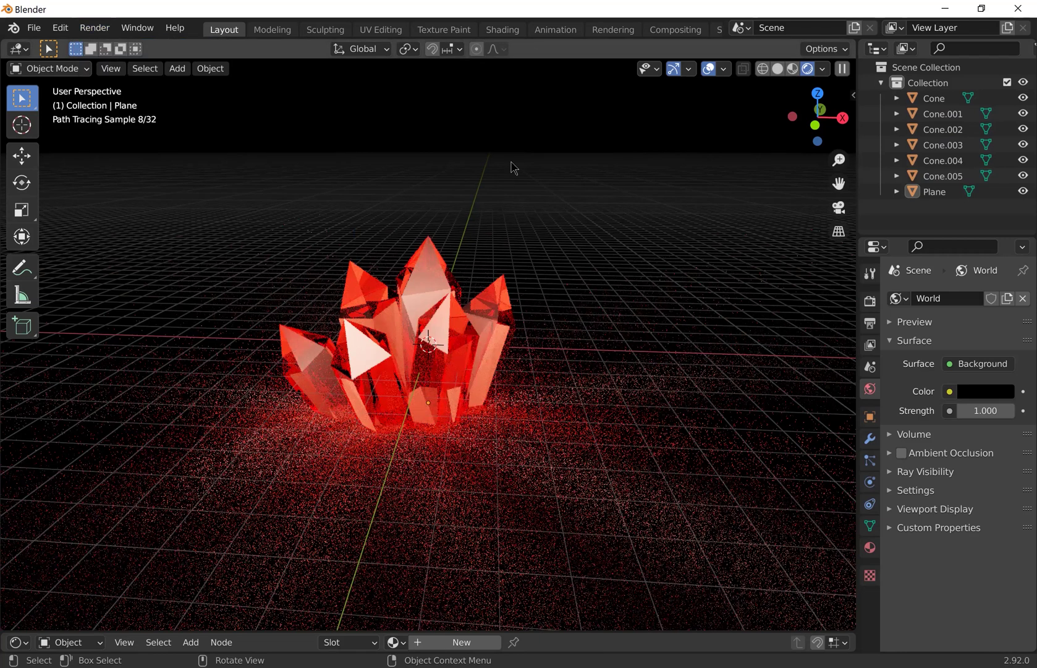